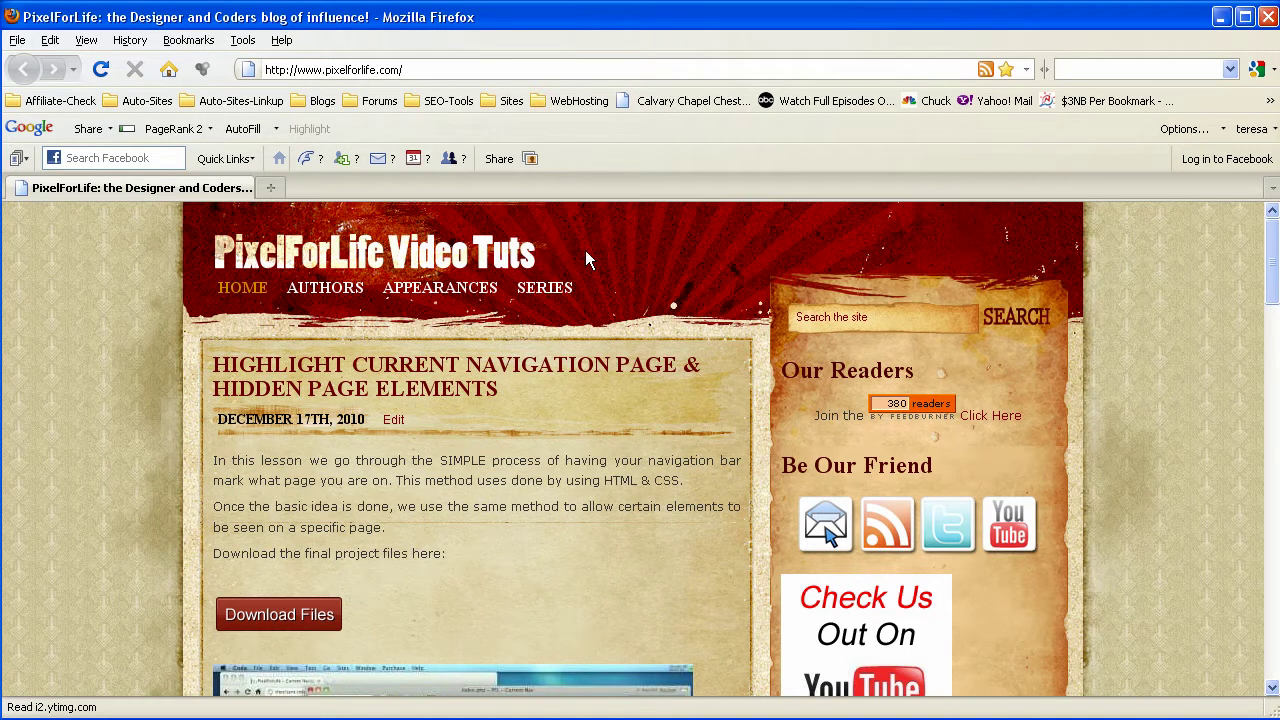
drag(191, 263, 515, 365)
click(569, 395)
scroll(568, 395, down, 2)
scroll(568, 395, up, 2)
drag(520, 393, 201, 361)
click(201, 361)
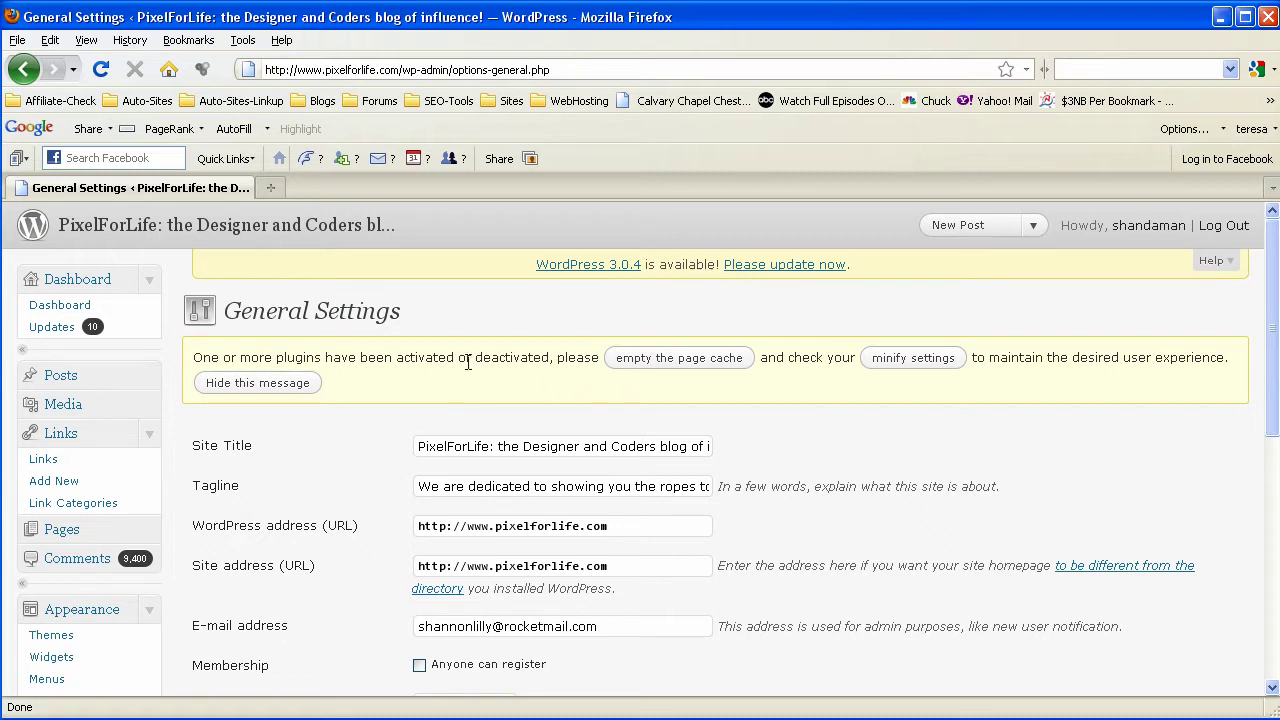
Review the Site Title and Tagline values in the WordPress General Settings.
drag(419, 446, 694, 490)
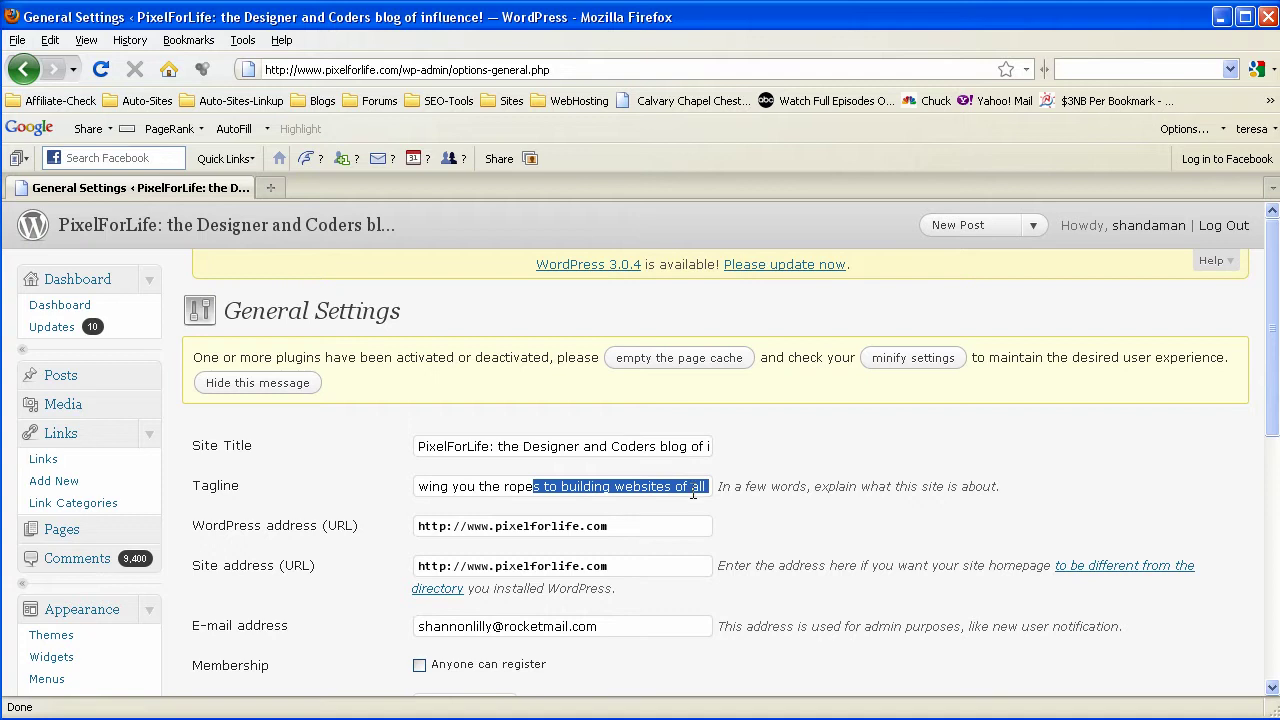
triple_click(692, 487)
click(651, 486)
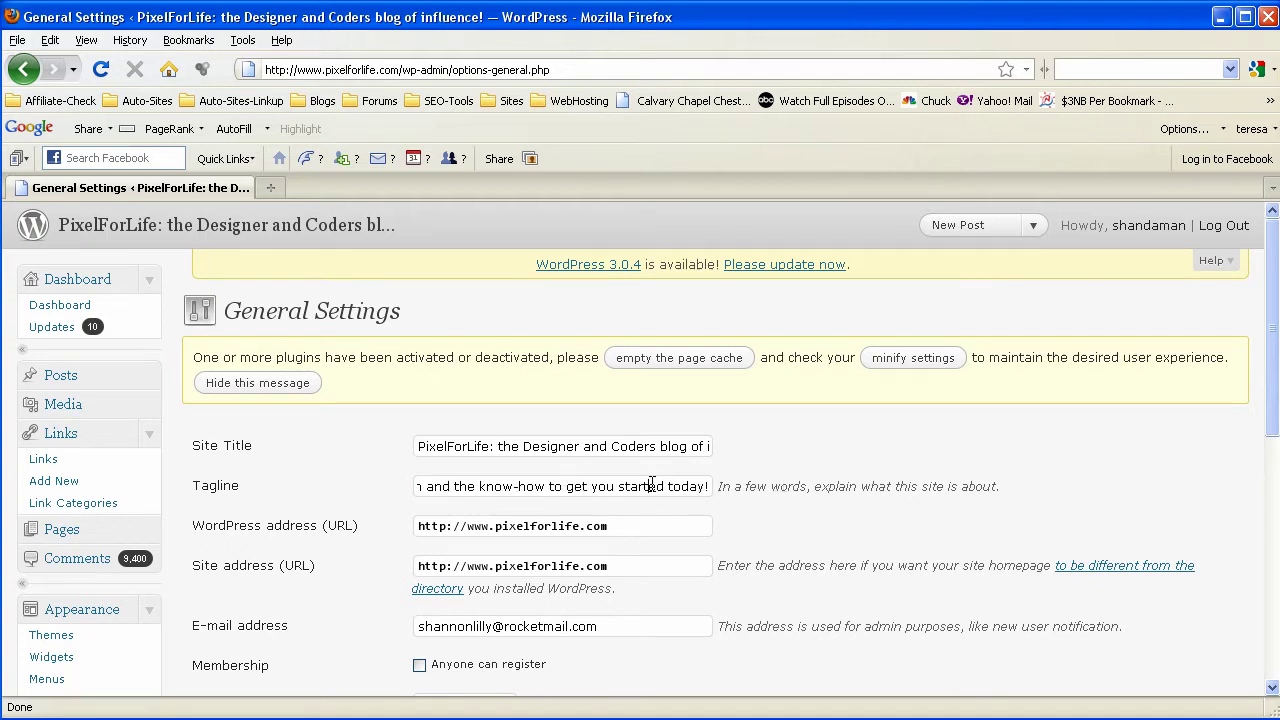
triple_click(450, 444)
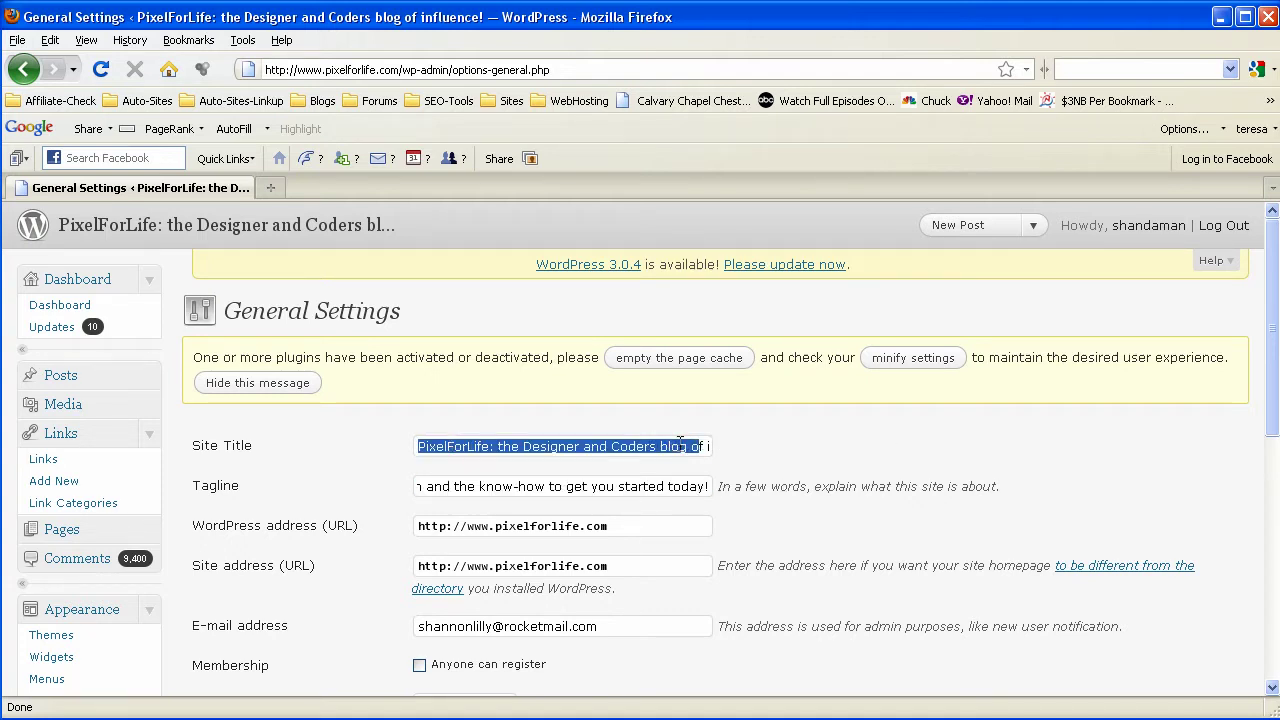
click(655, 446)
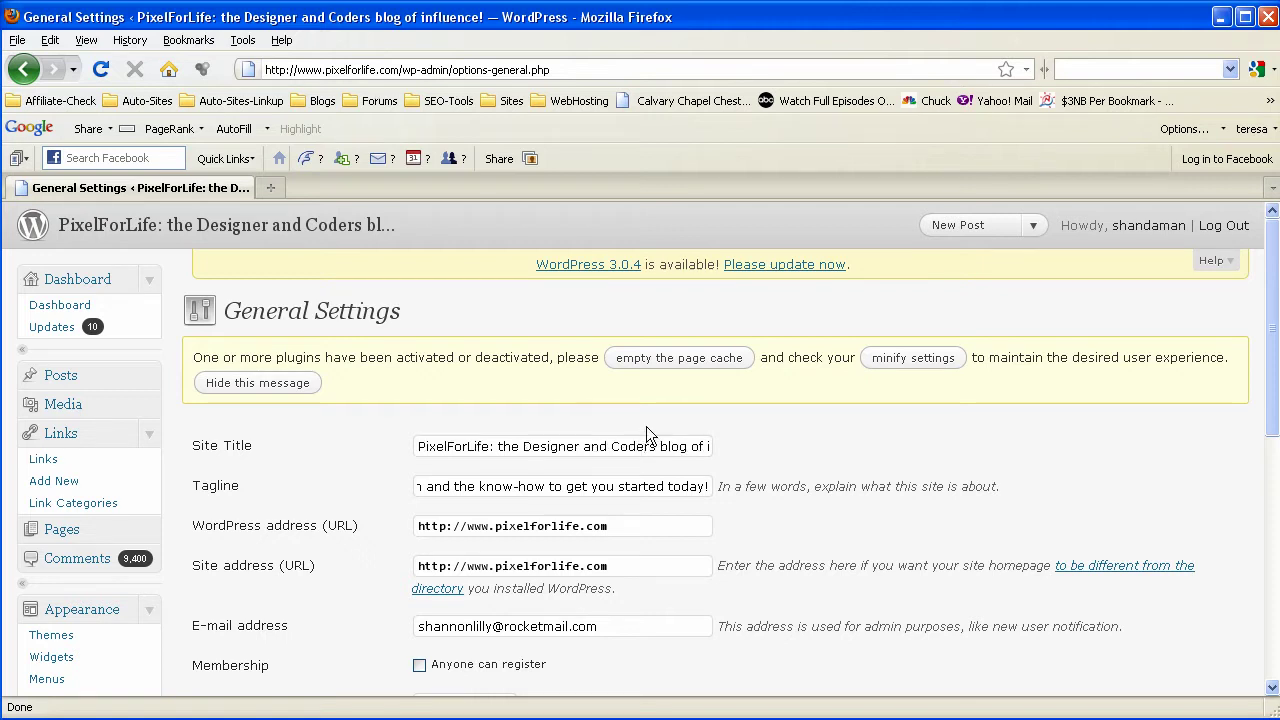
Open a blank Notepad document and resize its window so it fits fully on the screen.
click(40, 718)
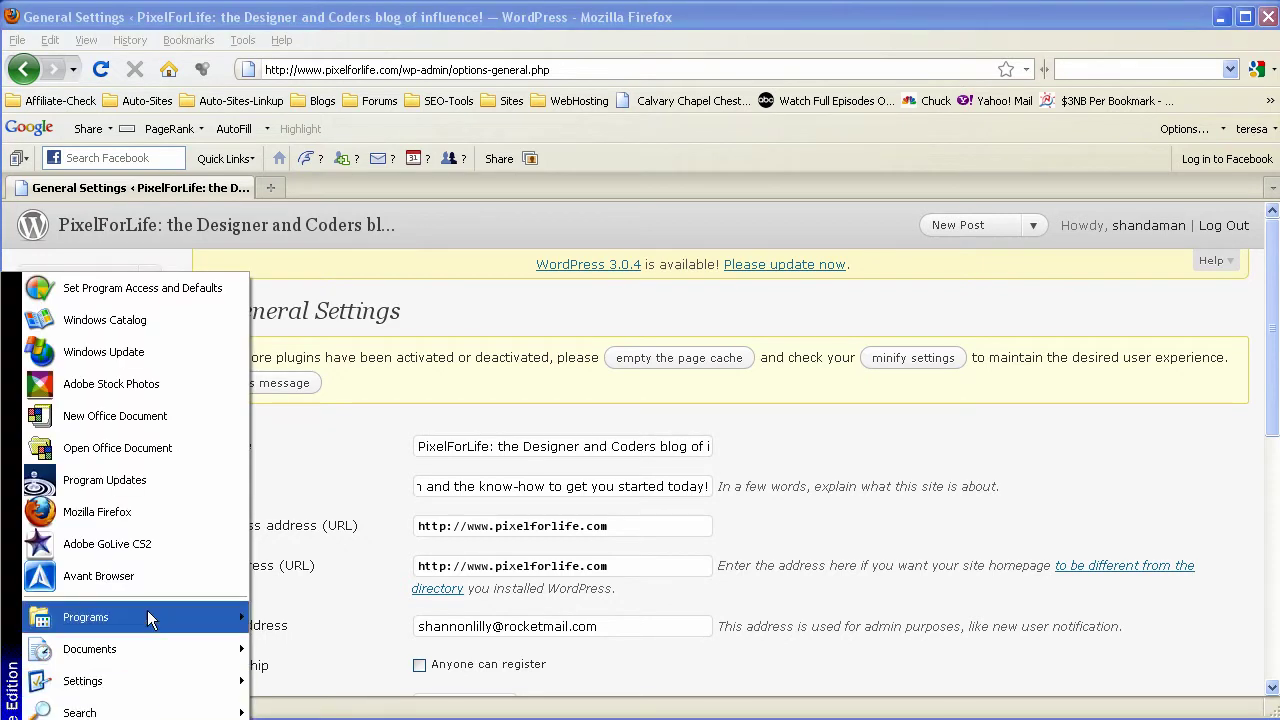
mouse_move(147, 617)
mouse_move(330, 611)
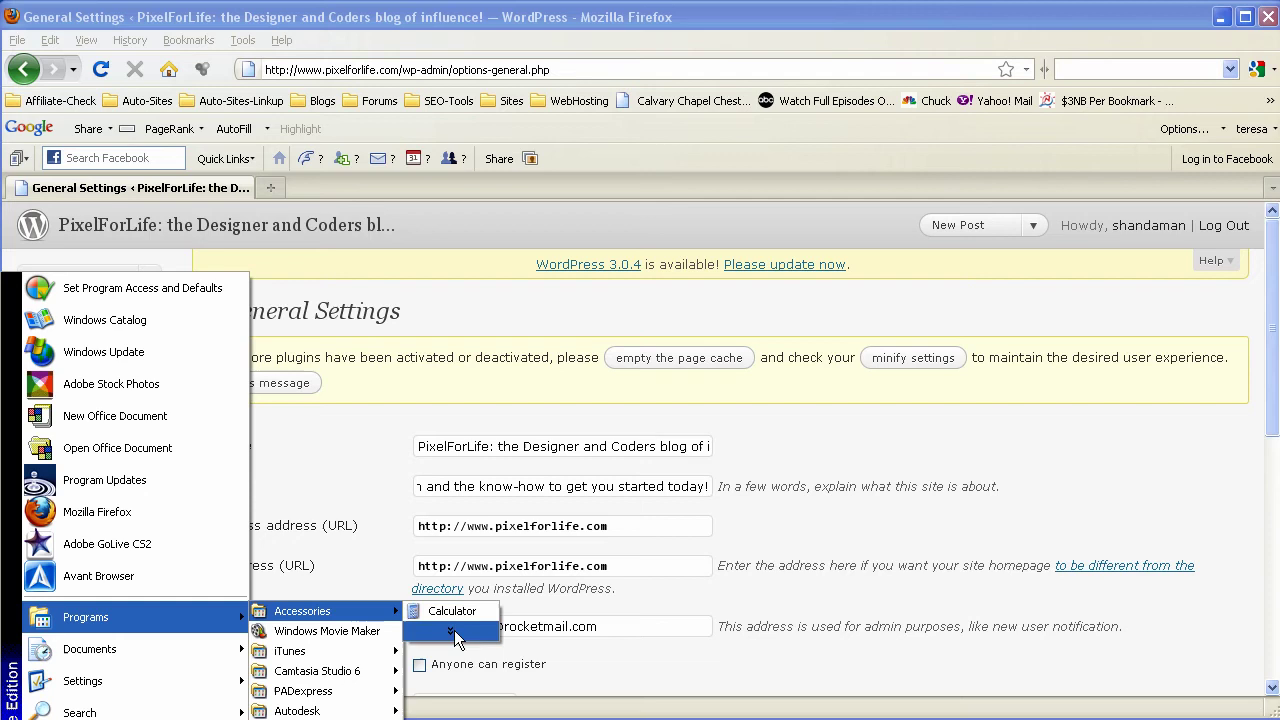
click(455, 471)
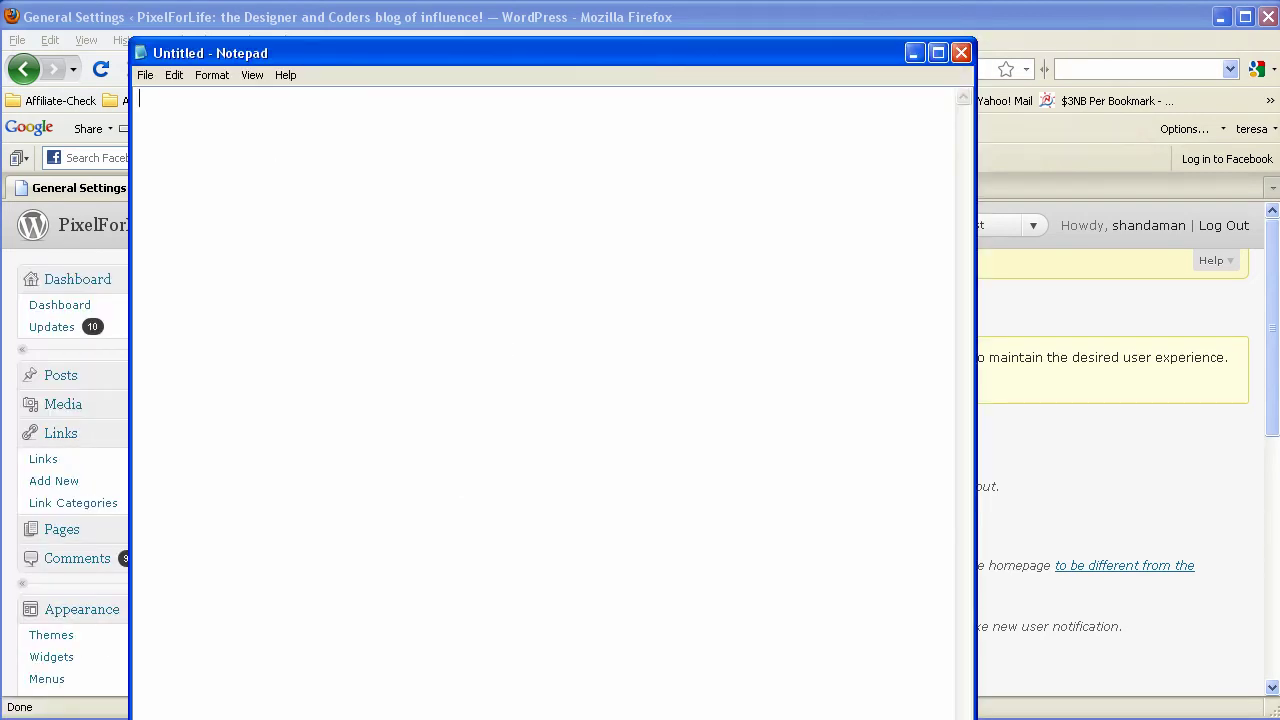
drag(970, 717, 991, 640)
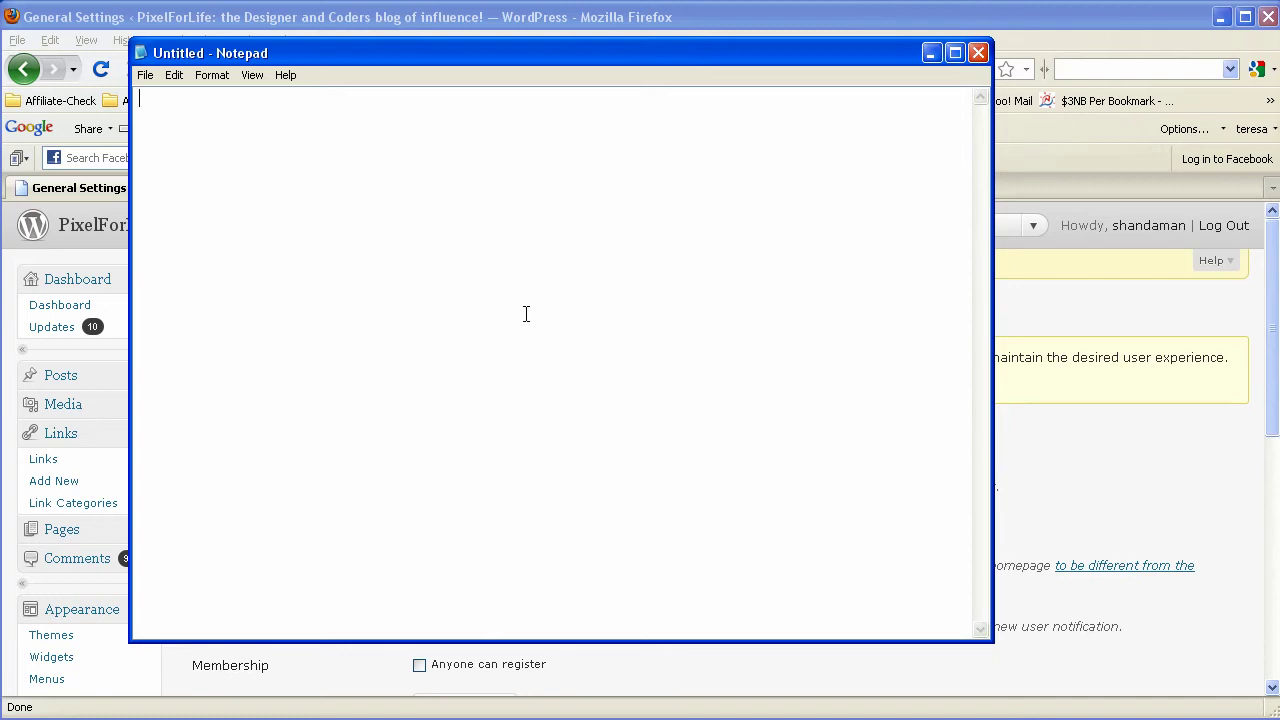
Copy the full Site Title from General Settings and paste it as the first line of the Notepad document.
click(443, 20)
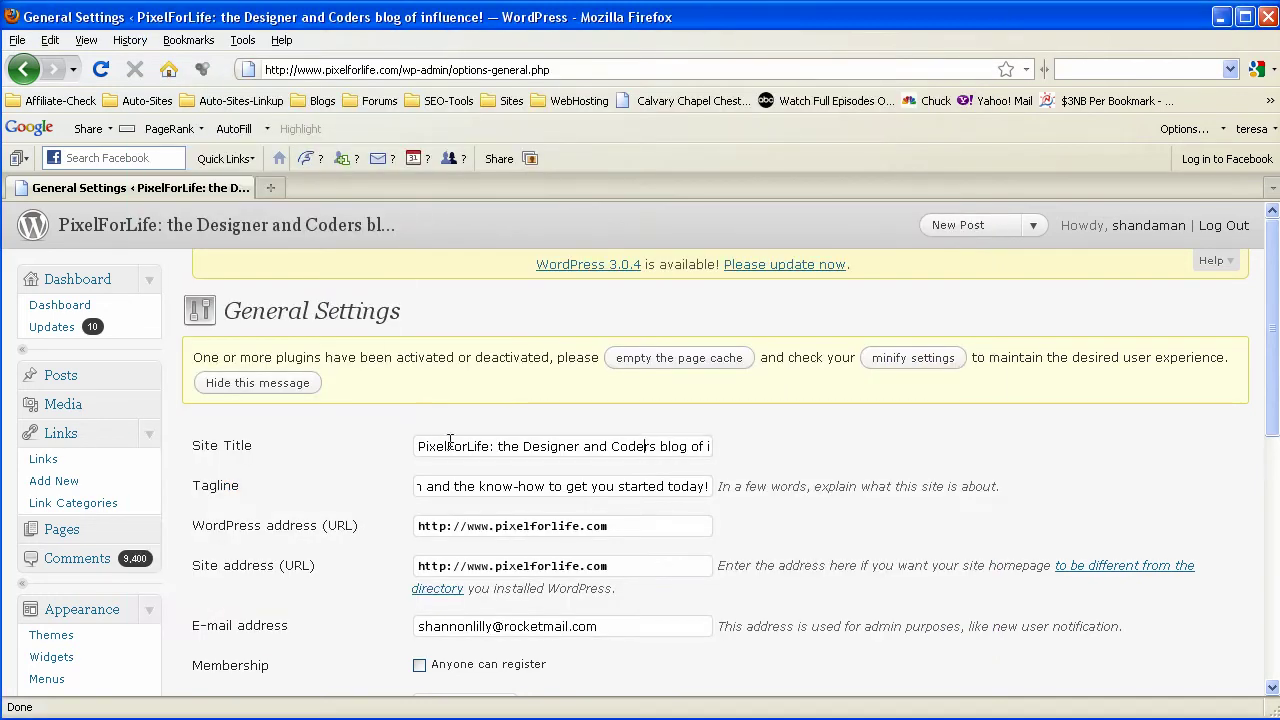
key(ctrl+a)
key(ctrl+c)
key(alt+Tab)
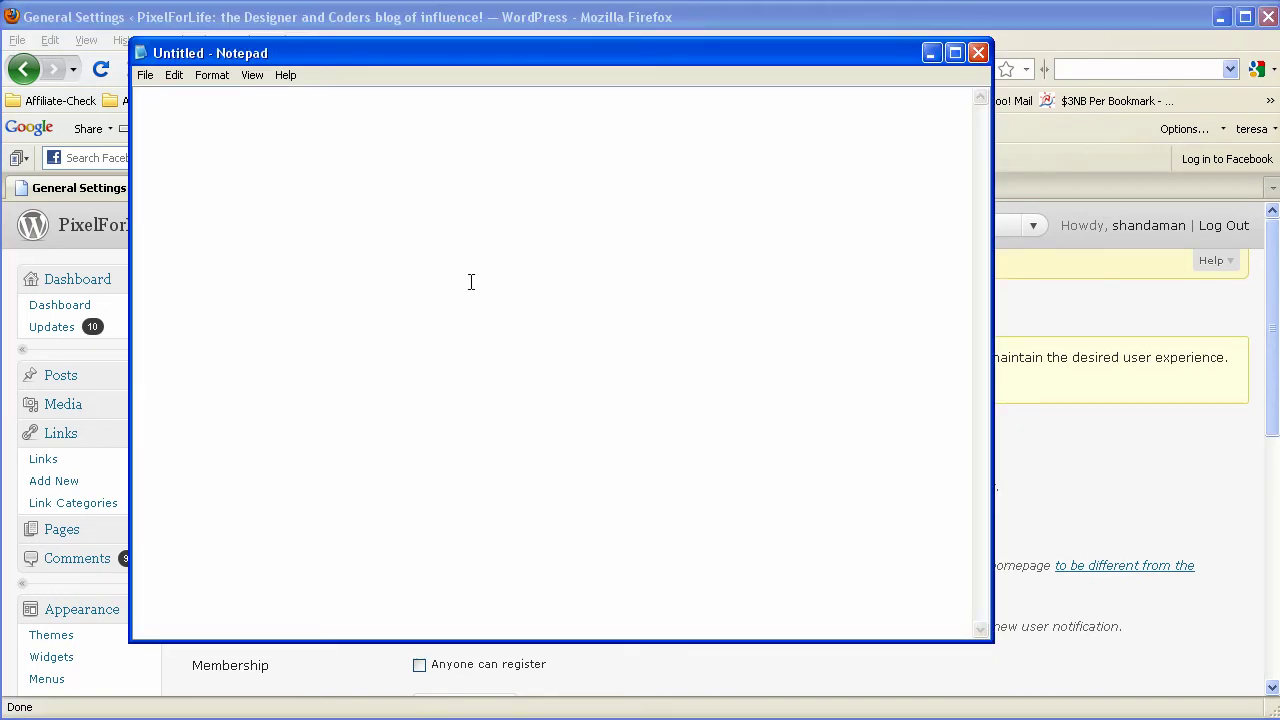
key(ctrl+v)
key(Return)
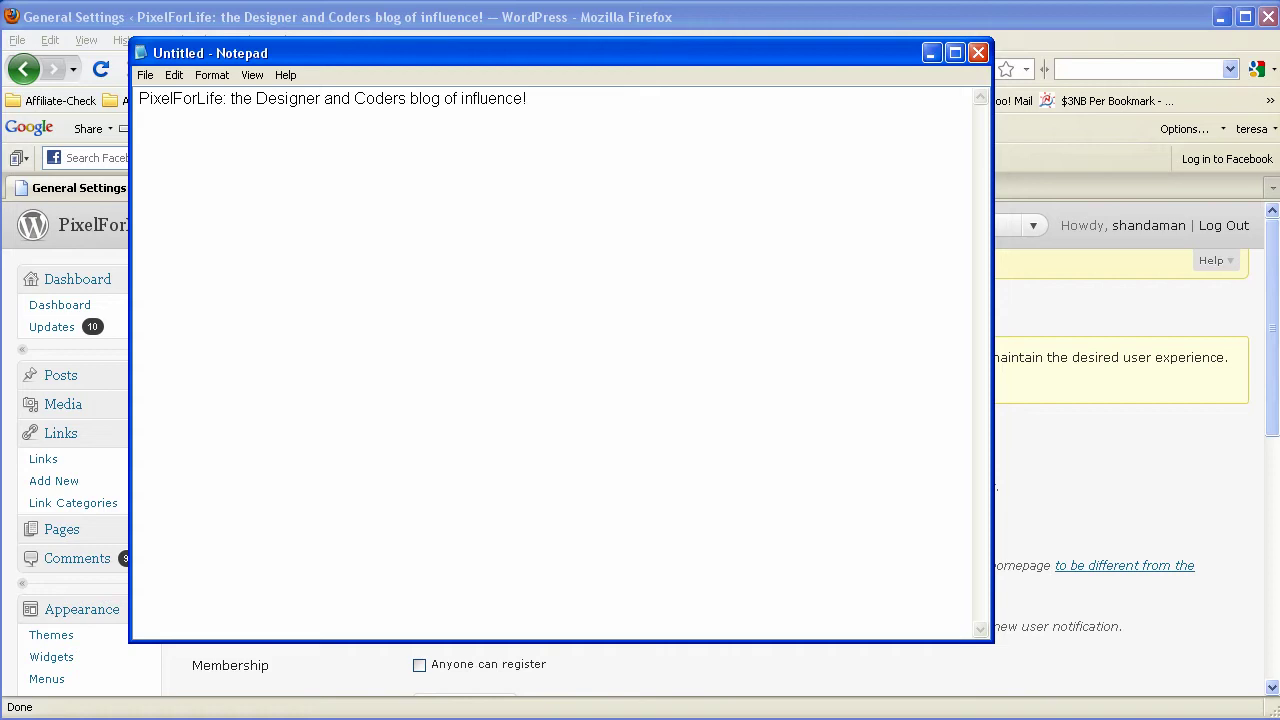
Below the pasted title, list the keyword phrases Photoshop Tutorials, Web Design Video Tutorials, HTML Coding Tuts and CSS Development Lessons on separate lines.
key(Return)
key(Return)
text(Photoshop Tutorials)
key(Return)
text(Web Design Video )
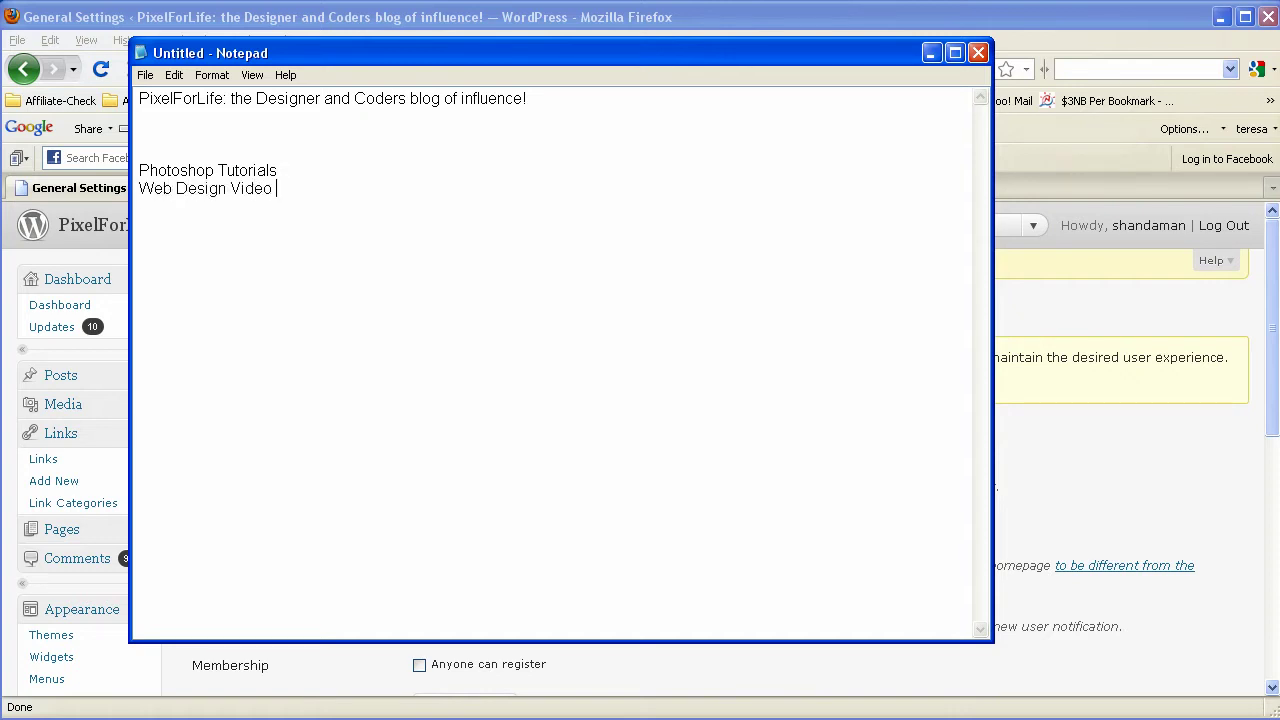
text(Tutorials)
text(Coding)
text(HTML Coding )
text(Tuts)
key(Return)
text(CSS Develo)
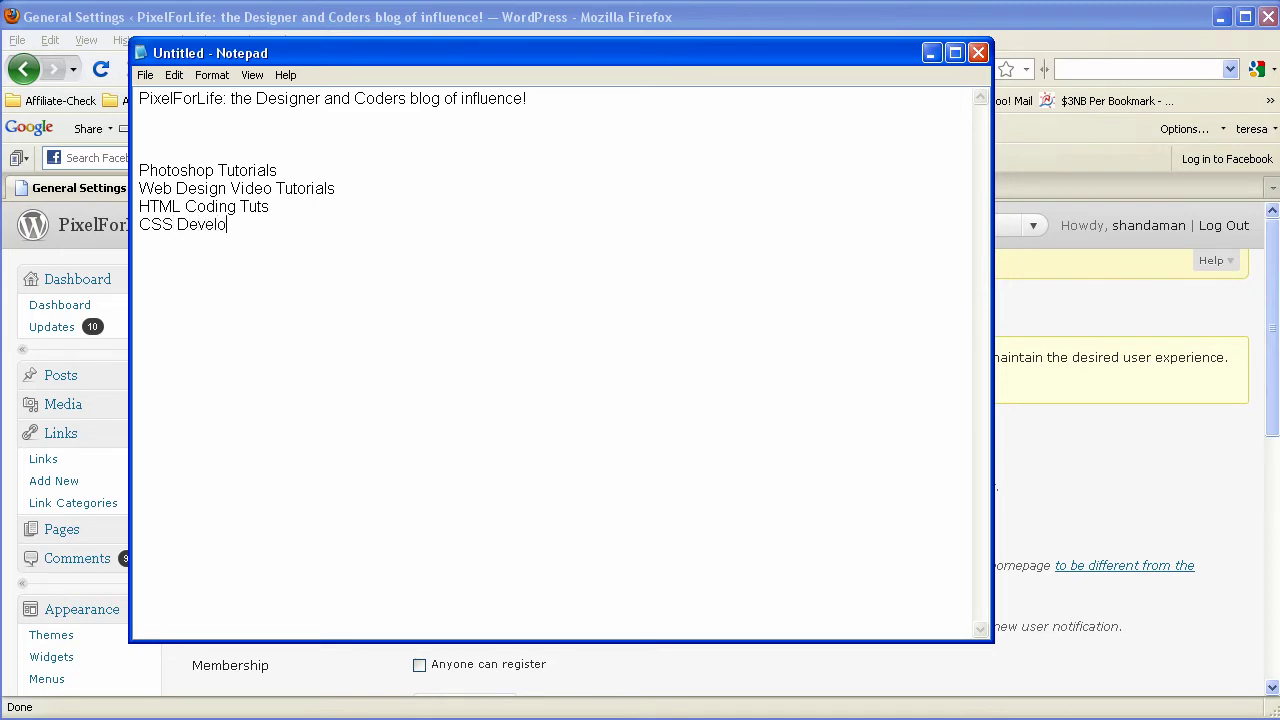
text(pment Lessons)
key(Return)
Switch to Firefox, open the blog homepage in a new tab and view its Photoshop category archive.
key(alt+Tab)
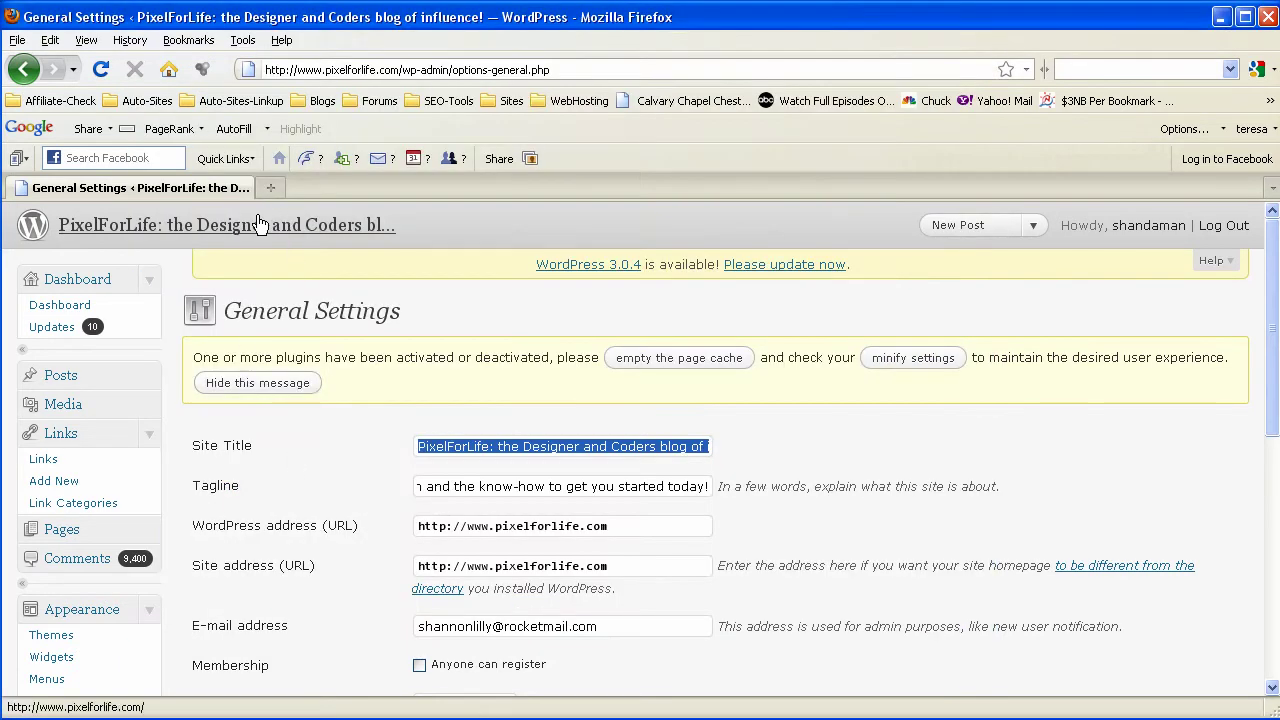
right_click(258, 224)
click(343, 246)
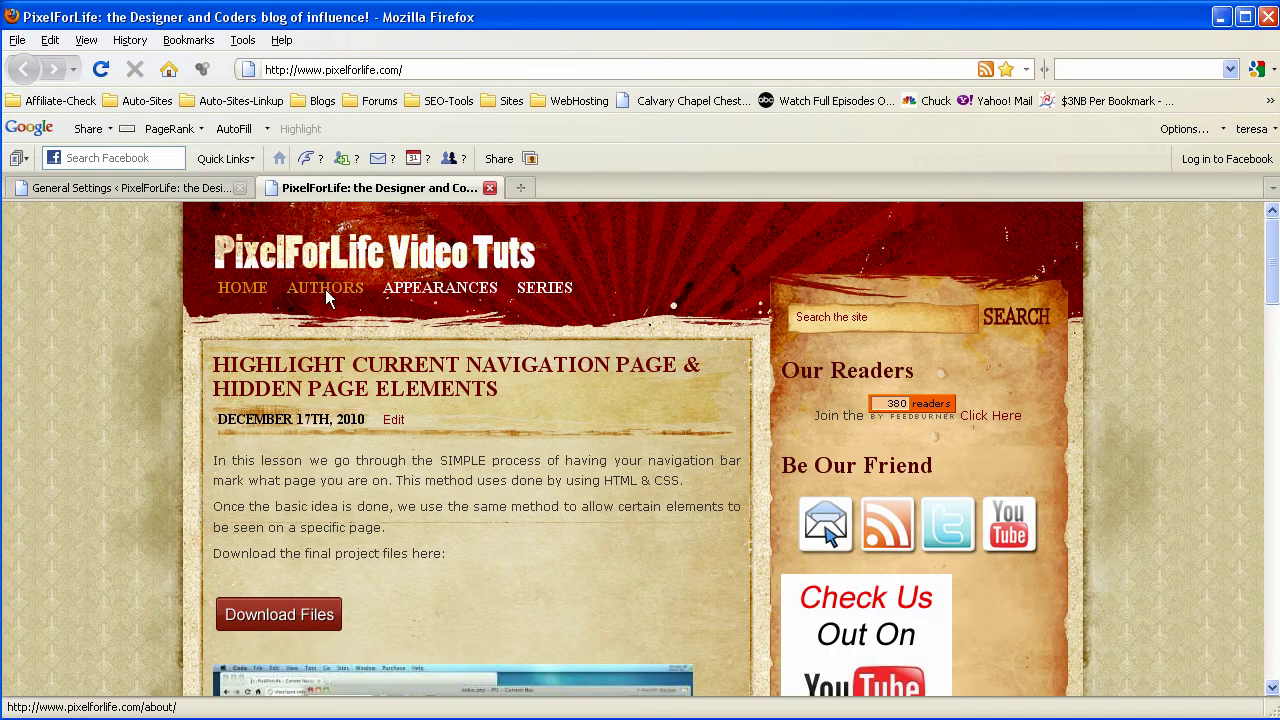
scroll(407, 290, down, 8)
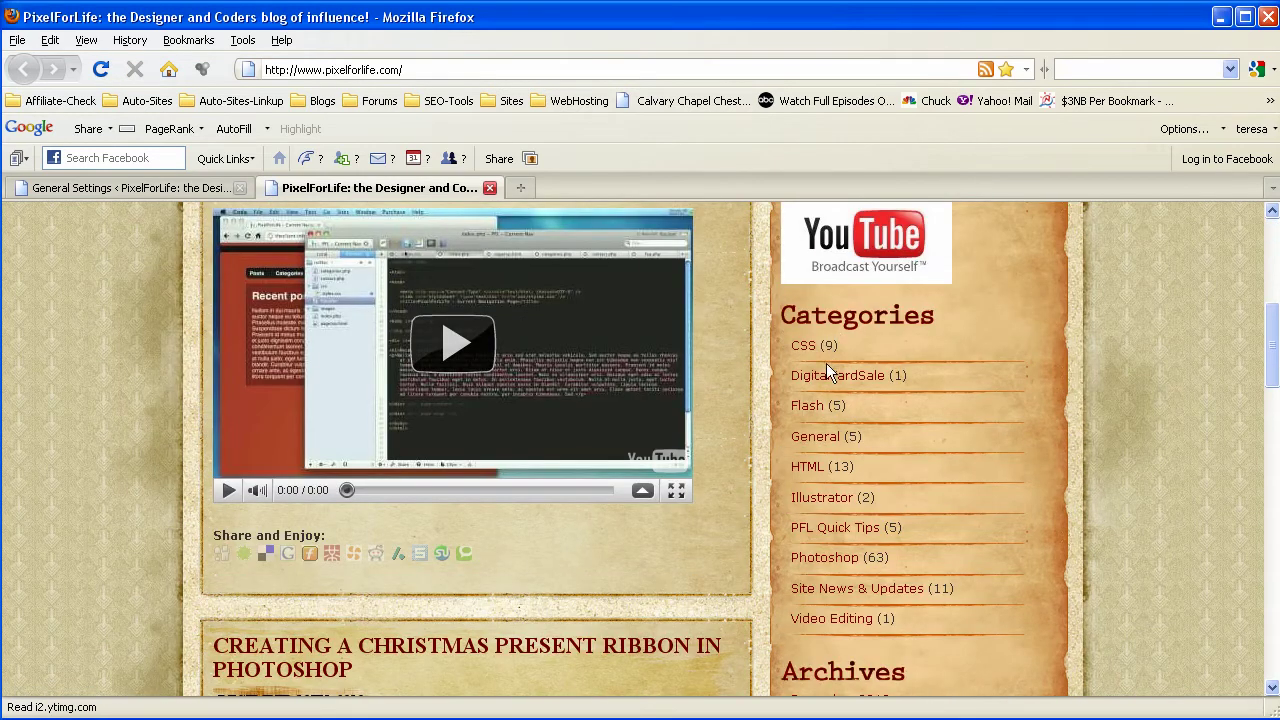
click(825, 558)
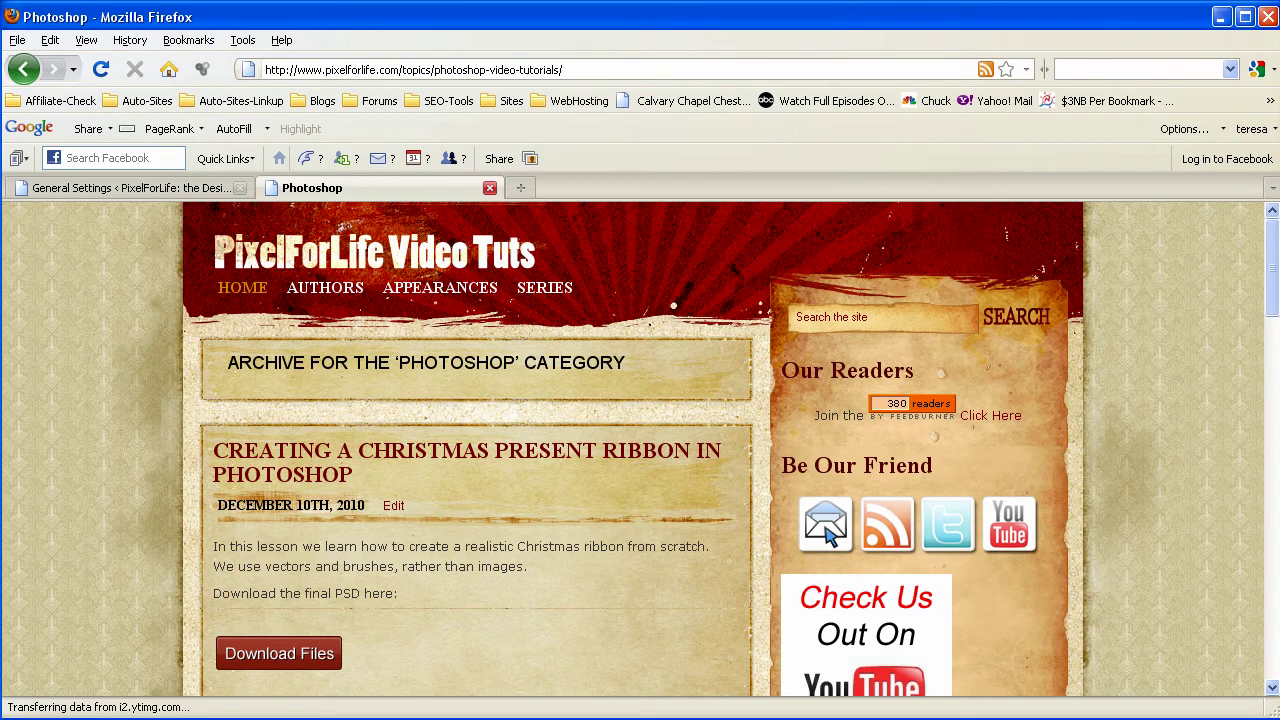
Return to the WordPress settings page and open the post Categories management page in a new tab.
click(120, 188)
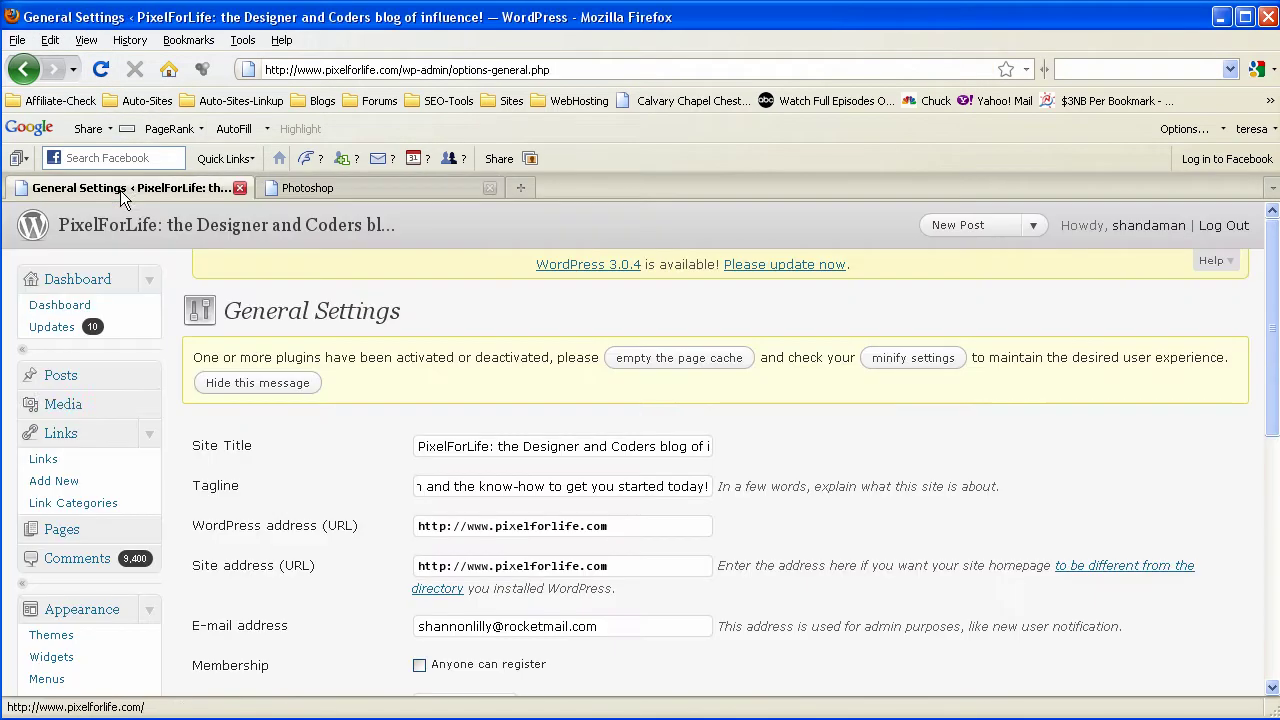
right_click(90, 503)
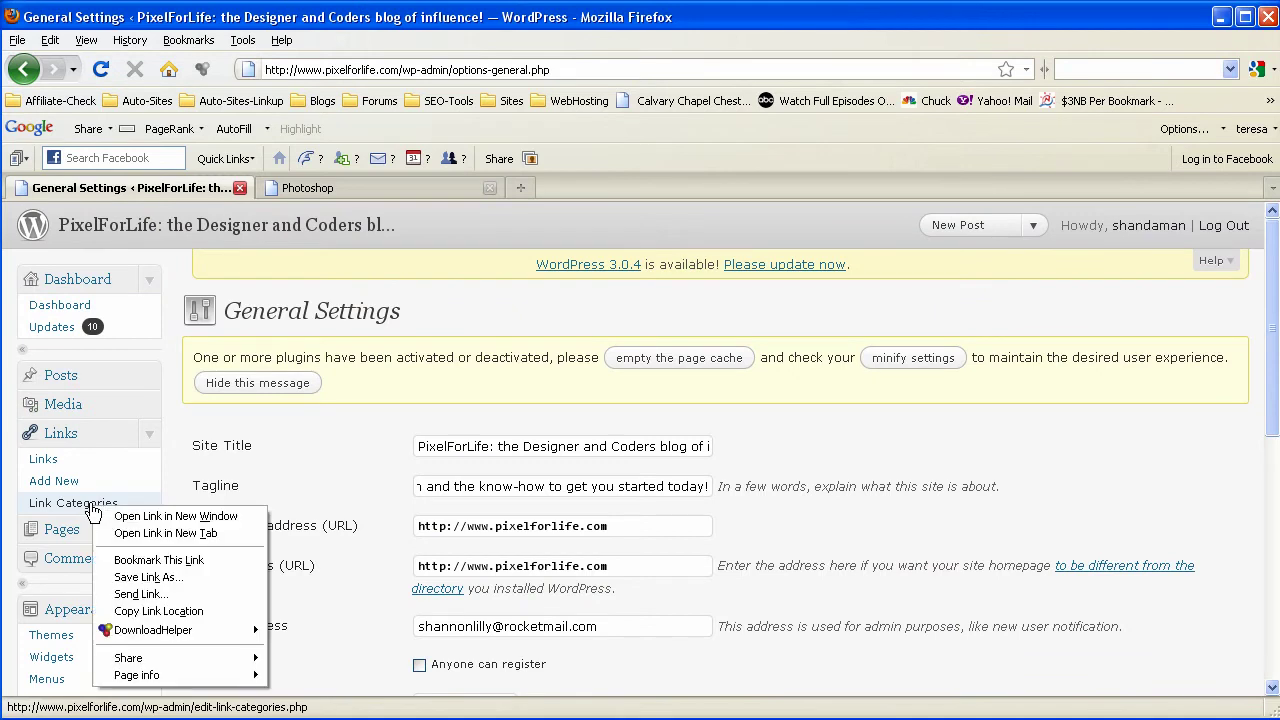
click(144, 377)
right_click(62, 447)
key(Escape)
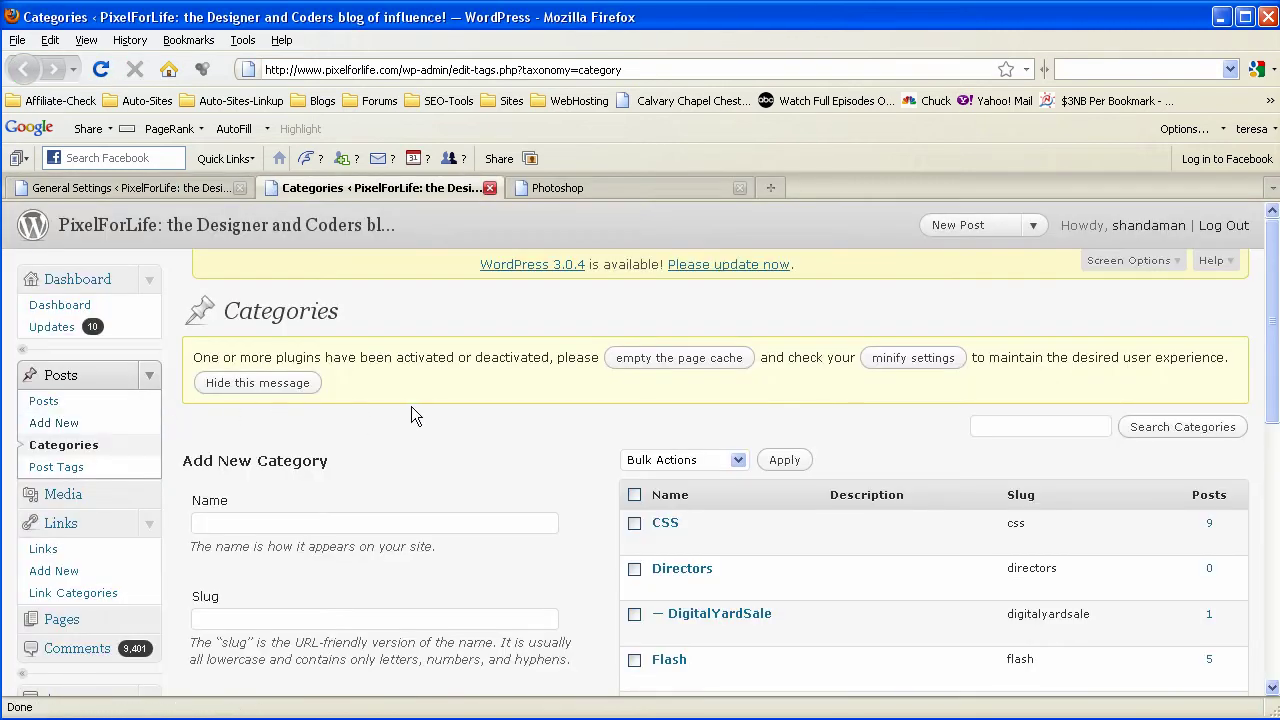
Rename the Photoshop category as Photoshop Tutorials with Quick Edit, keeping its slug.
scroll(411, 416, down, 6)
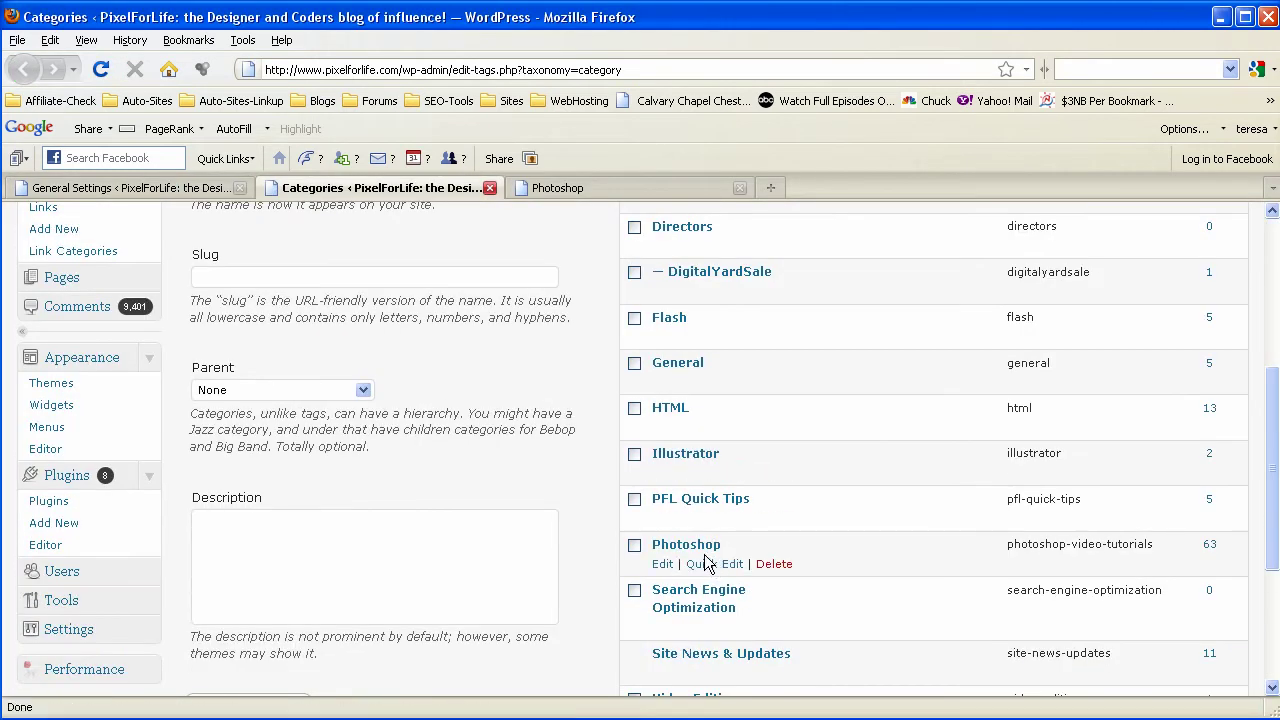
click(704, 565)
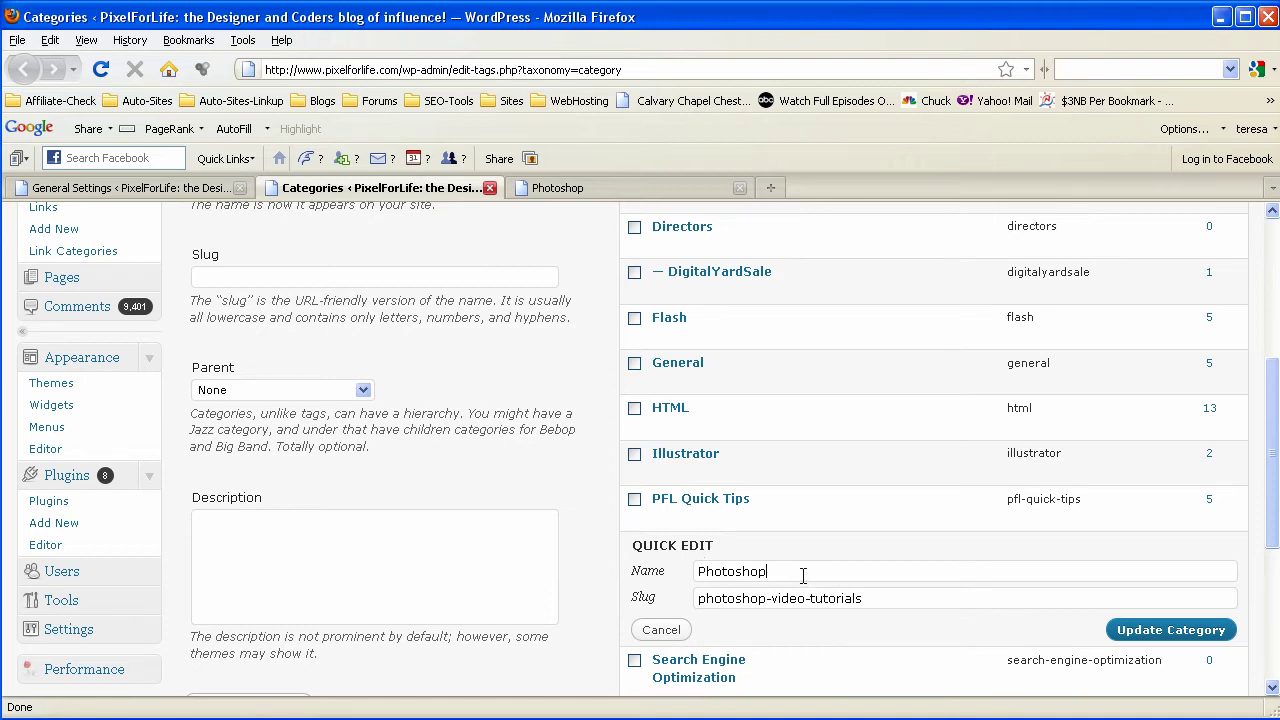
text(Tutorials)
click(1151, 629)
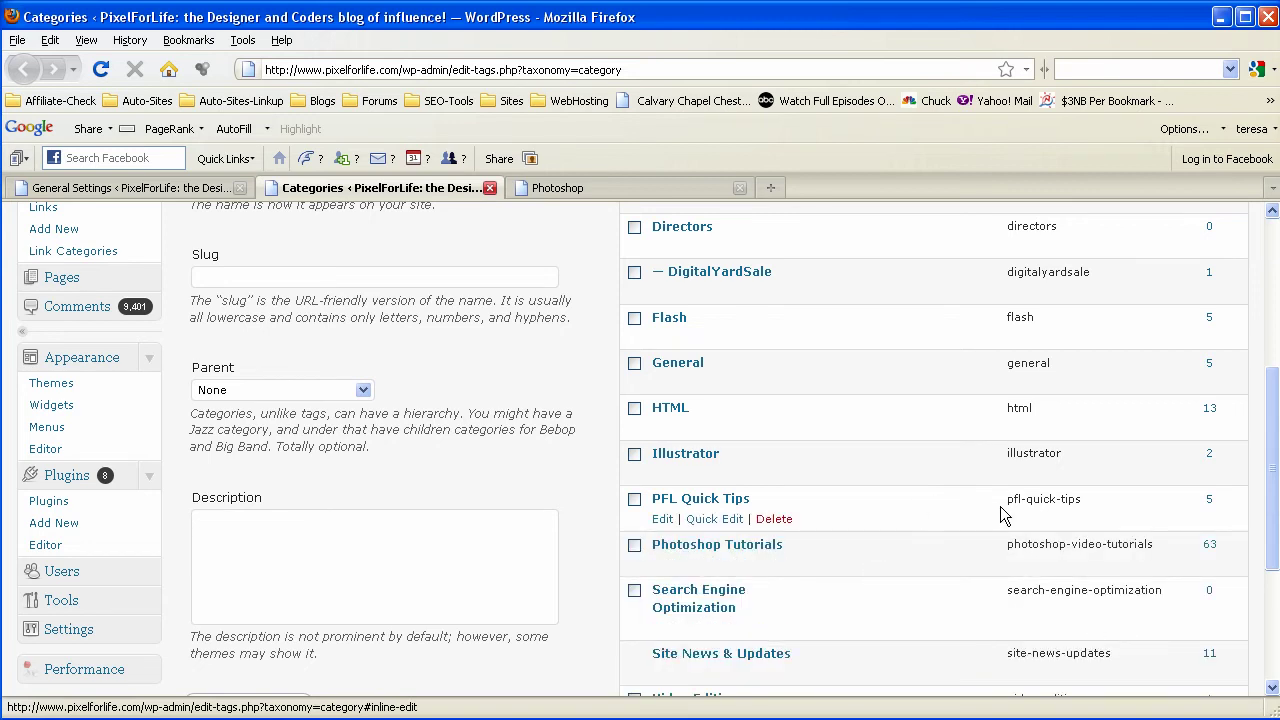
Reload the Photoshop category archive and check the category name in the page title, archive heading and category list.
click(614, 192)
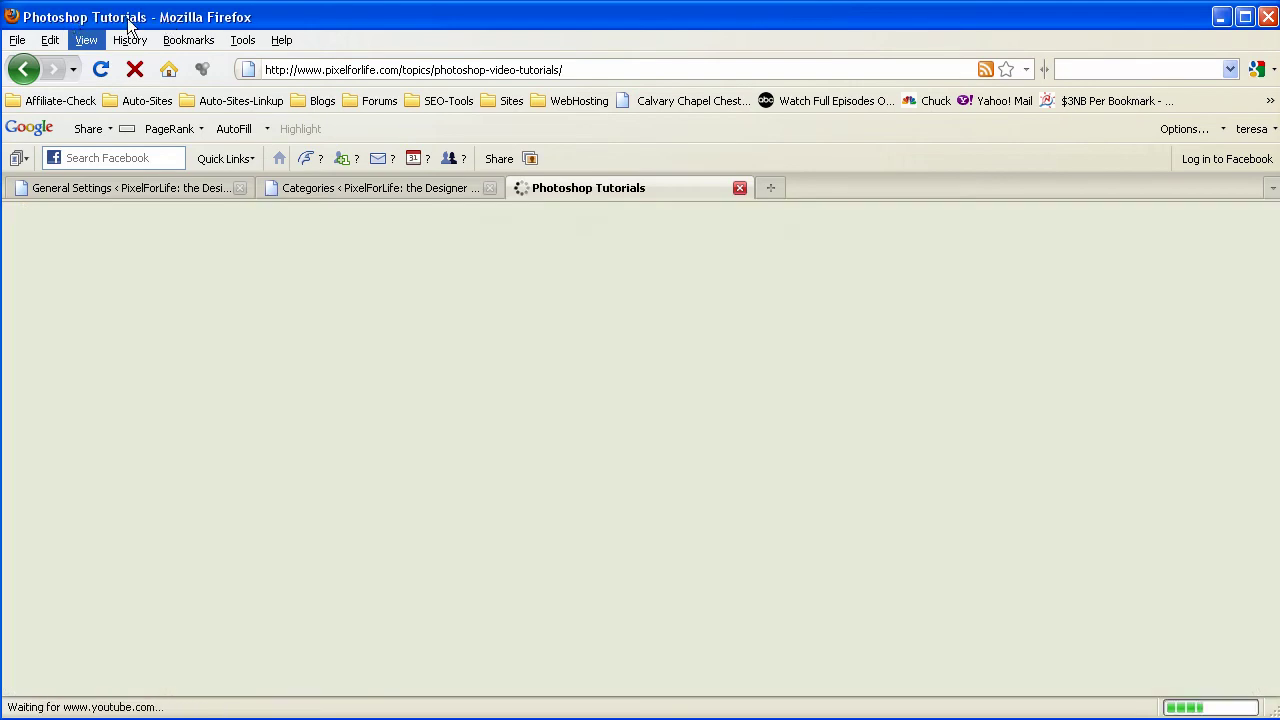
scroll(767, 394, down, 8)
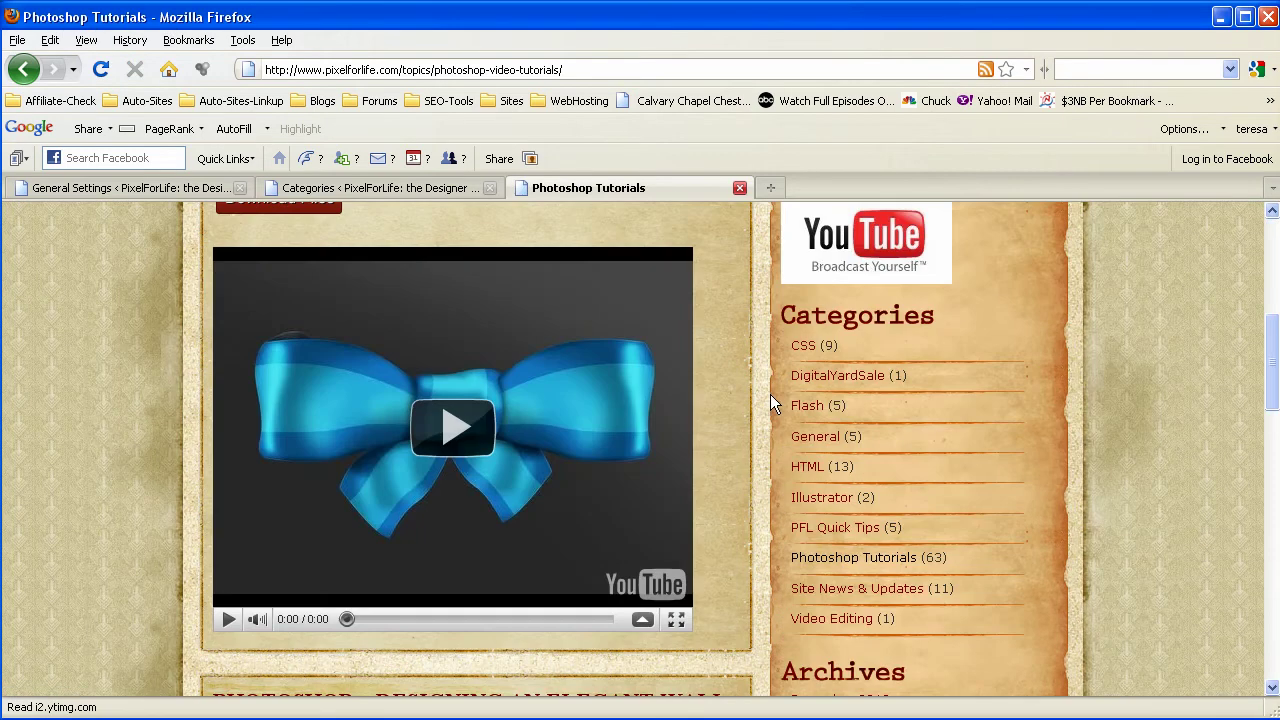
scroll(590, 464, up, 8)
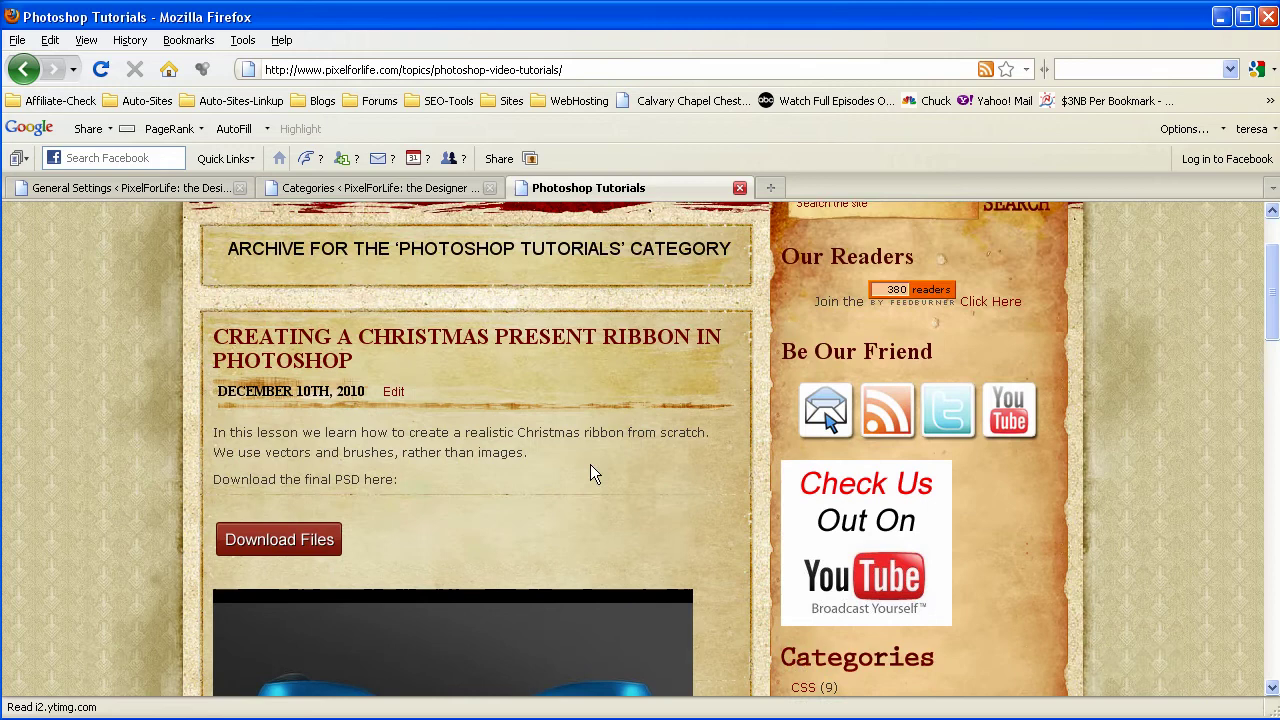
scroll(978, 609, down, 6)
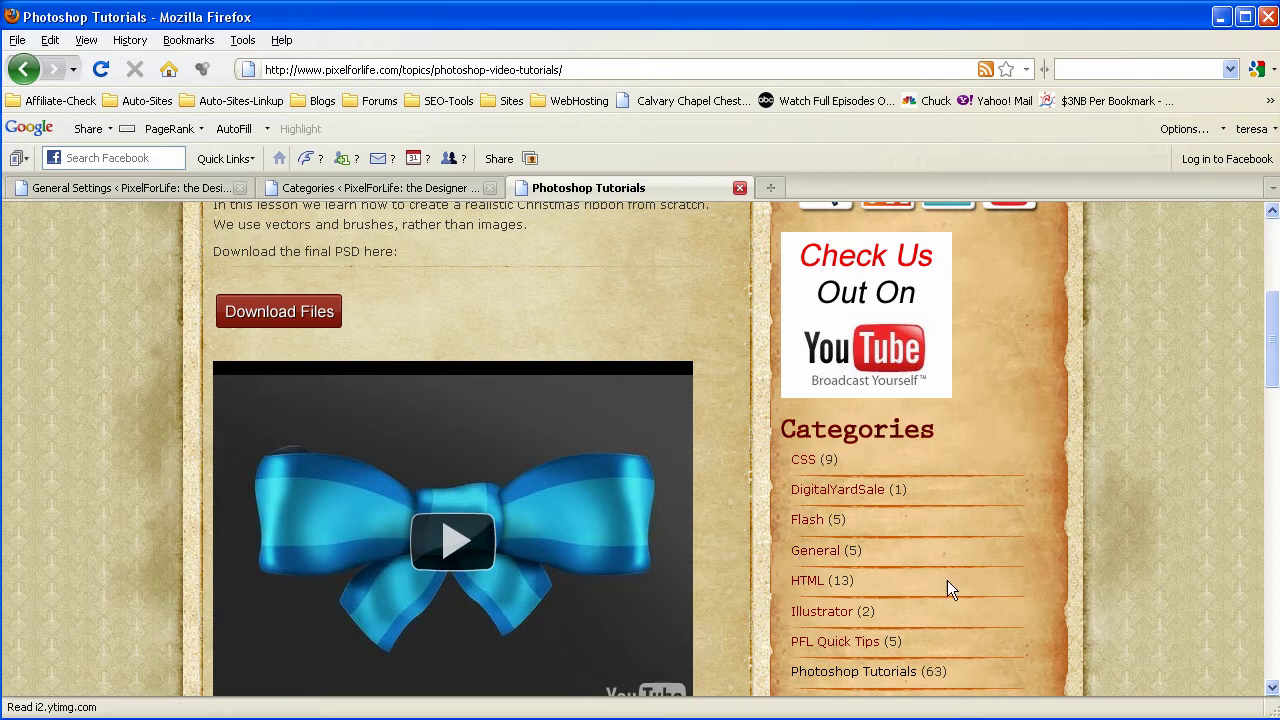
scroll(873, 616, down, 2)
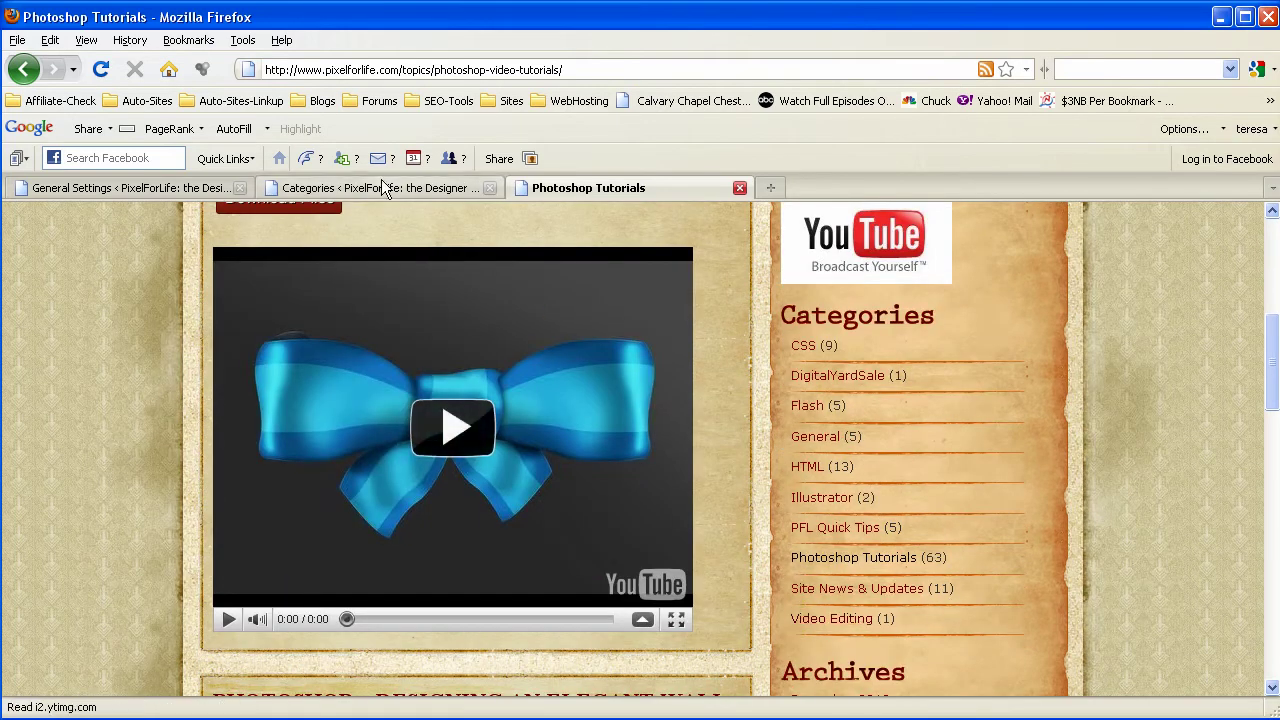
scroll(877, 490, up, 8)
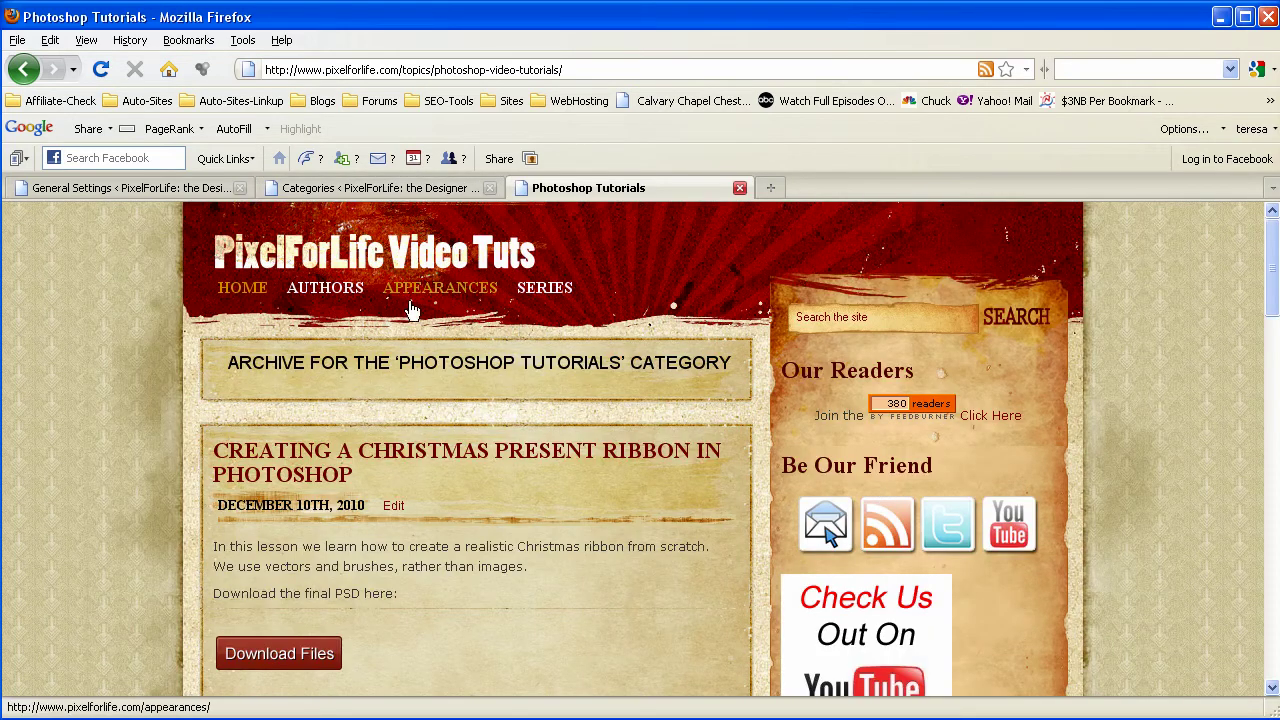
Switch to Notepad and draft the line "Photoshop & Web HTML Design & CSS Development Video Tutorial Lessons" below the keyword list.
click(321, 189)
click(228, 189)
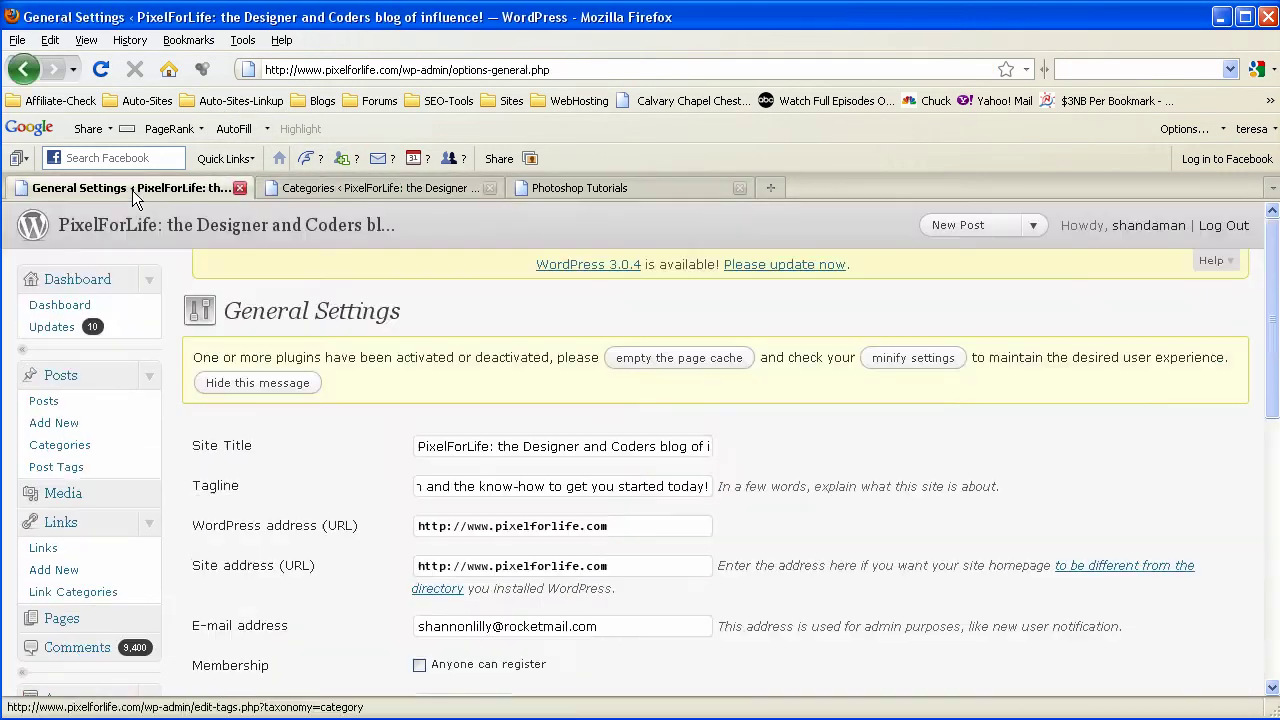
key(alt+Tab)
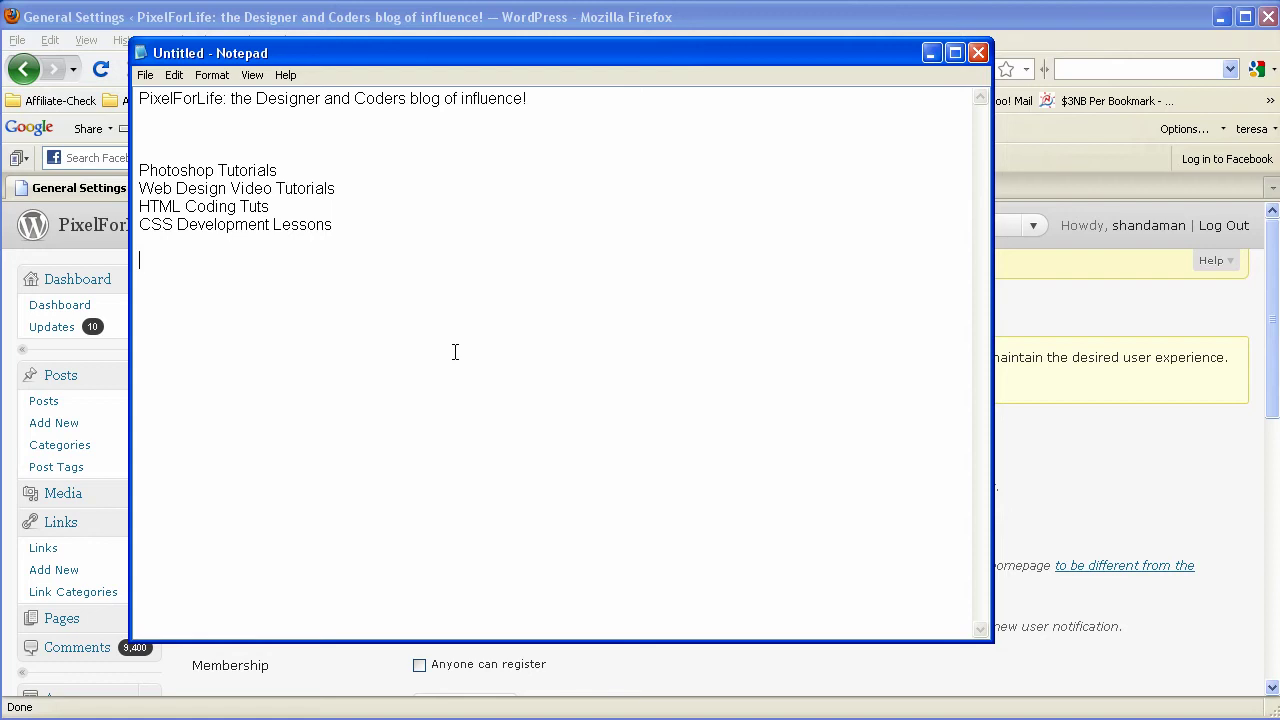
text(Photoshop)
key(BackSpace)
key(BackSpace)
key(BackSpace)
text(hop)
text(& Web Design)
text(HTML Design)
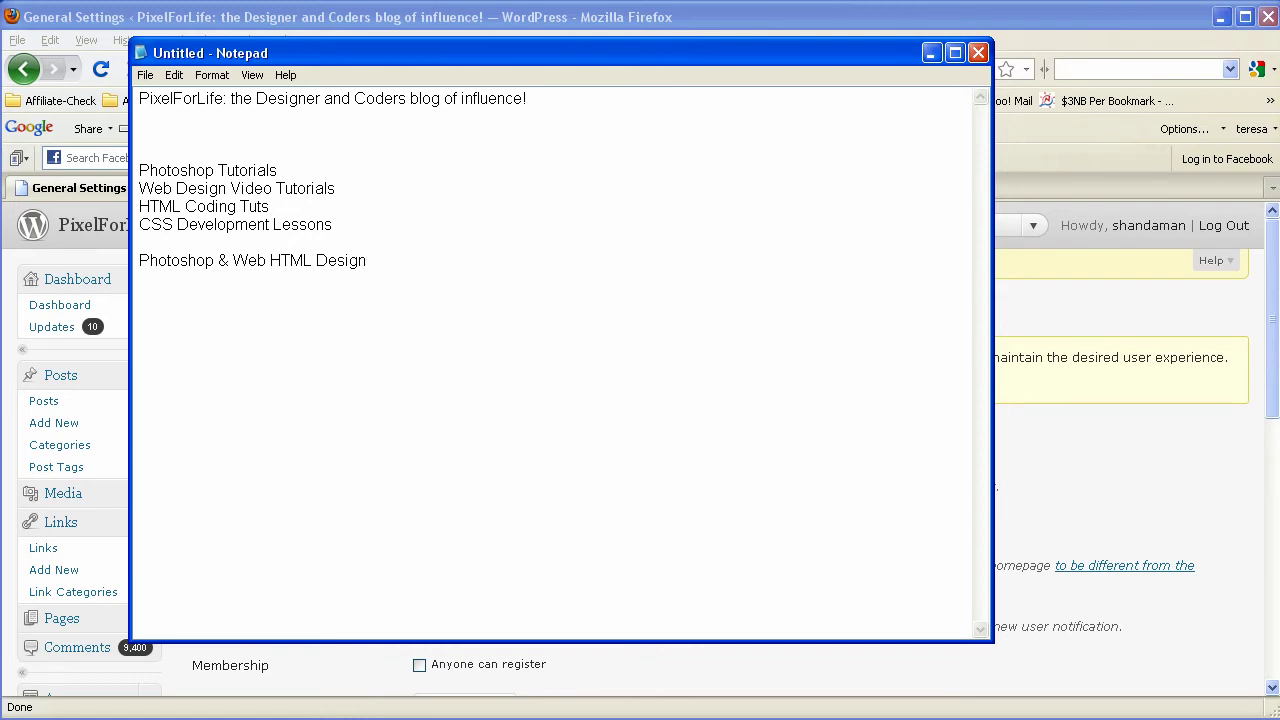
text(& CSS Development Video Tutorial Lessons)
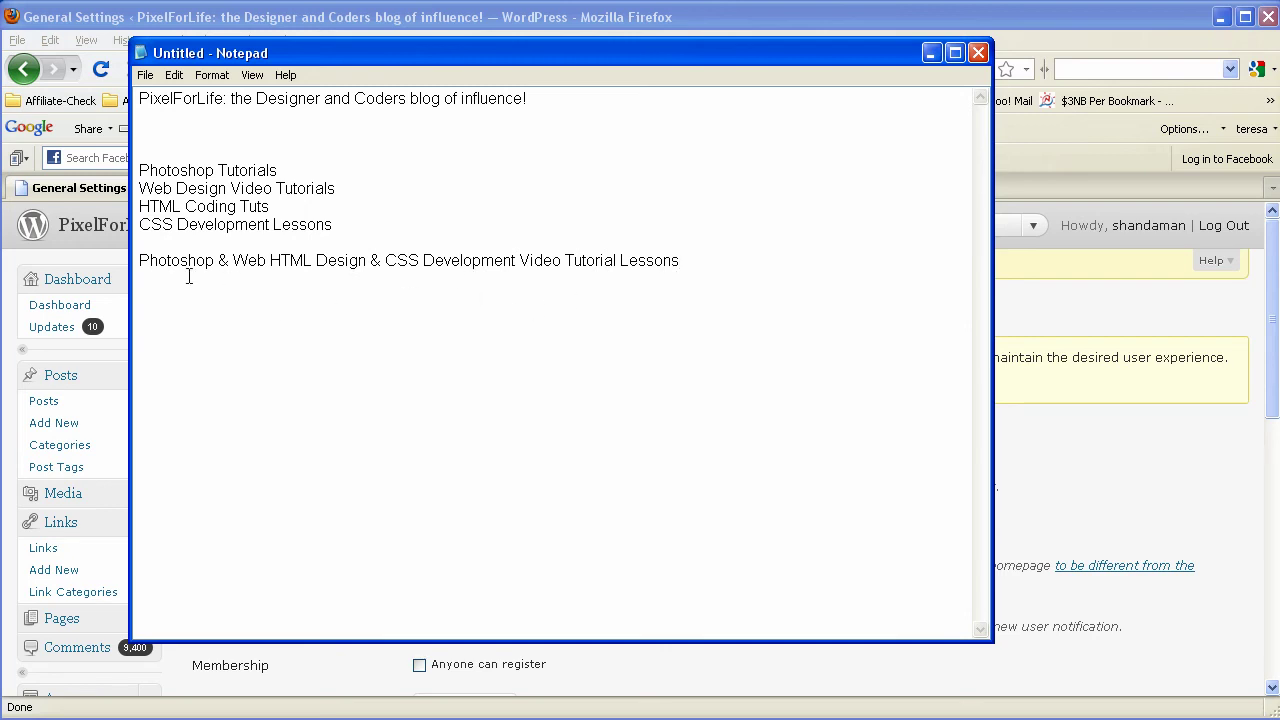
Touch up the ending of the drafted title line and review its Photoshop, web and HTML keyword phrases.
drag(214, 266, 139, 268)
drag(616, 262, 914, 260)
click(626, 260)
key(Delete)
text(s)
drag(233, 260, 330, 261)
click(300, 263)
key(Right)
drag(209, 262, 137, 263)
click(316, 312)
Switch to Firefox, look over the Photoshop Tutorials category archive, and return to the WordPress General Settings page.
click(390, 33)
click(560, 188)
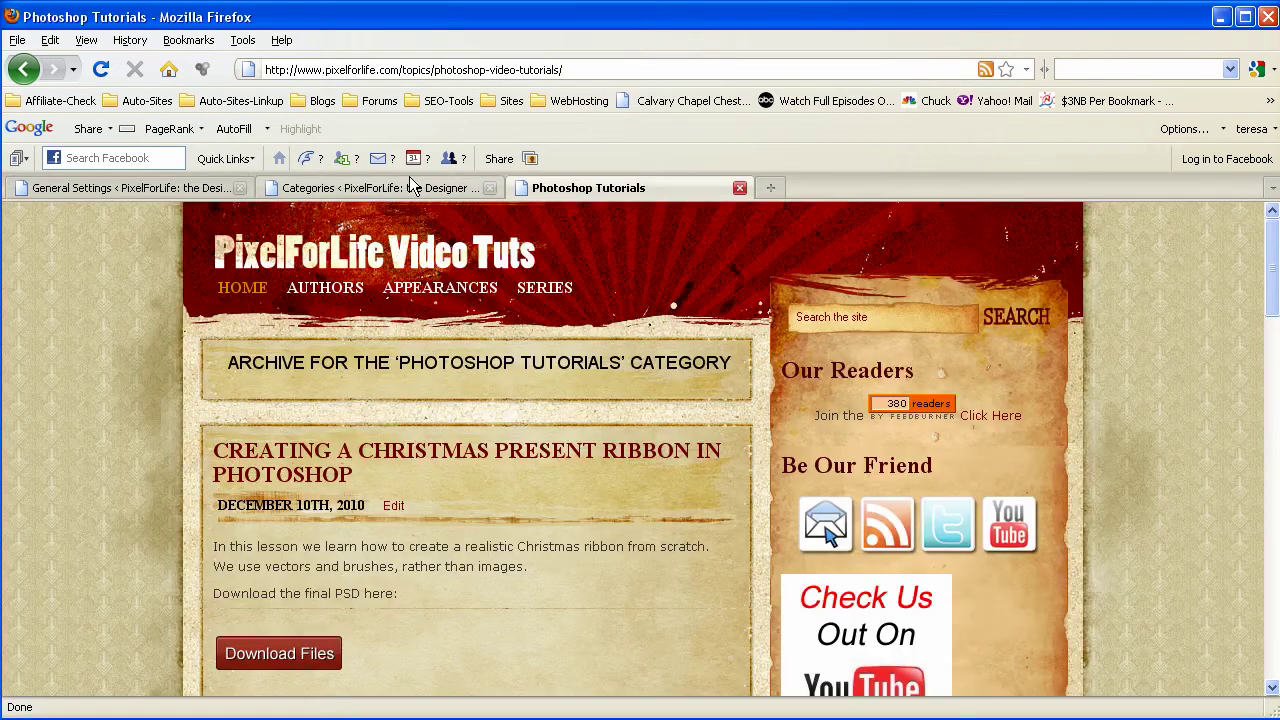
click(140, 188)
Switch to Notepad and copy the title line "Photoshop & Web HTML Design & CSS Development Video Tutorials".
key(alt+Tab)
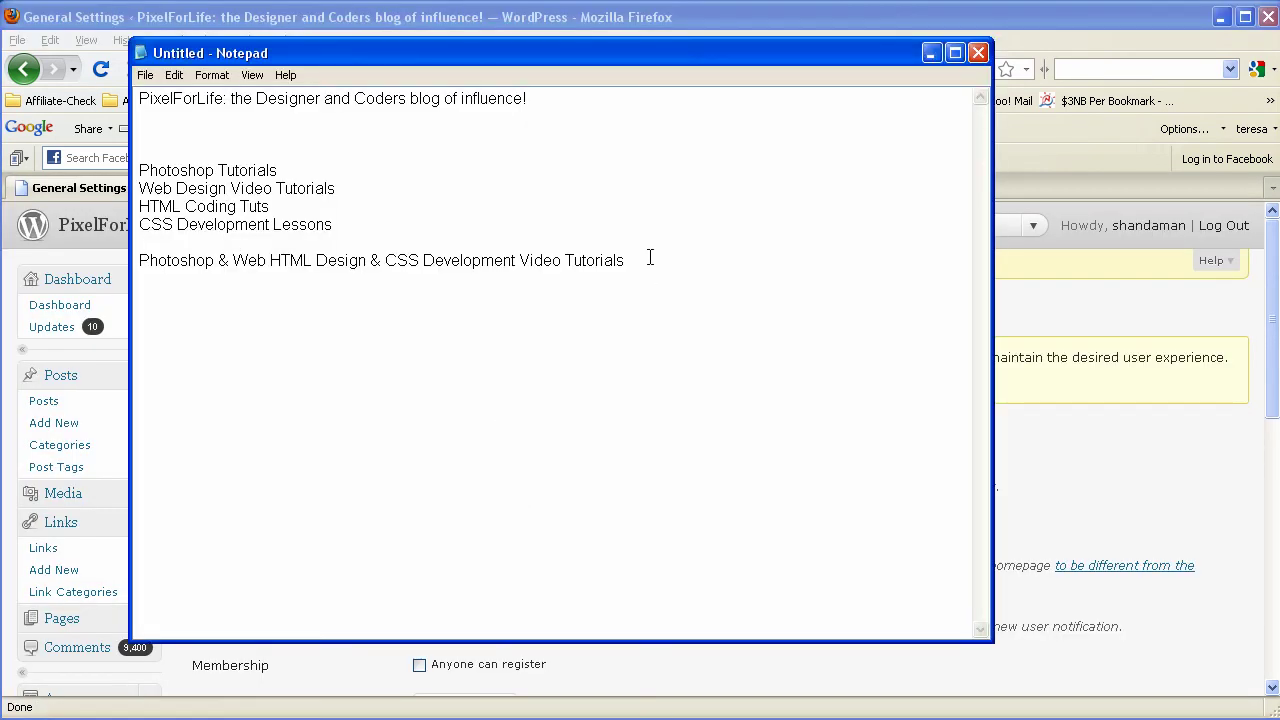
drag(649, 258, 146, 286)
right_click(195, 267)
click(240, 316)
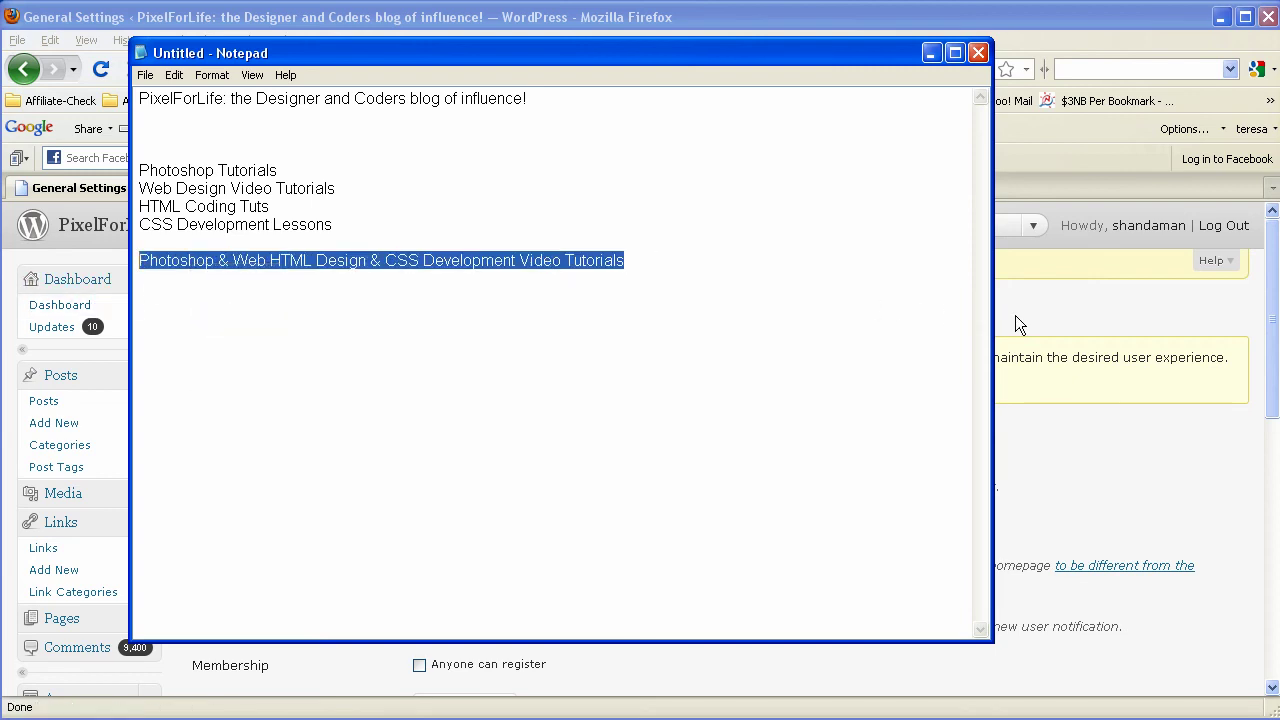
Switch to Firefox, replace the Site Title with "Photoshop & Web HTML Design & CSS Development Video Tutorials", and save the general settings.
click(1015, 318)
triple_click(505, 446)
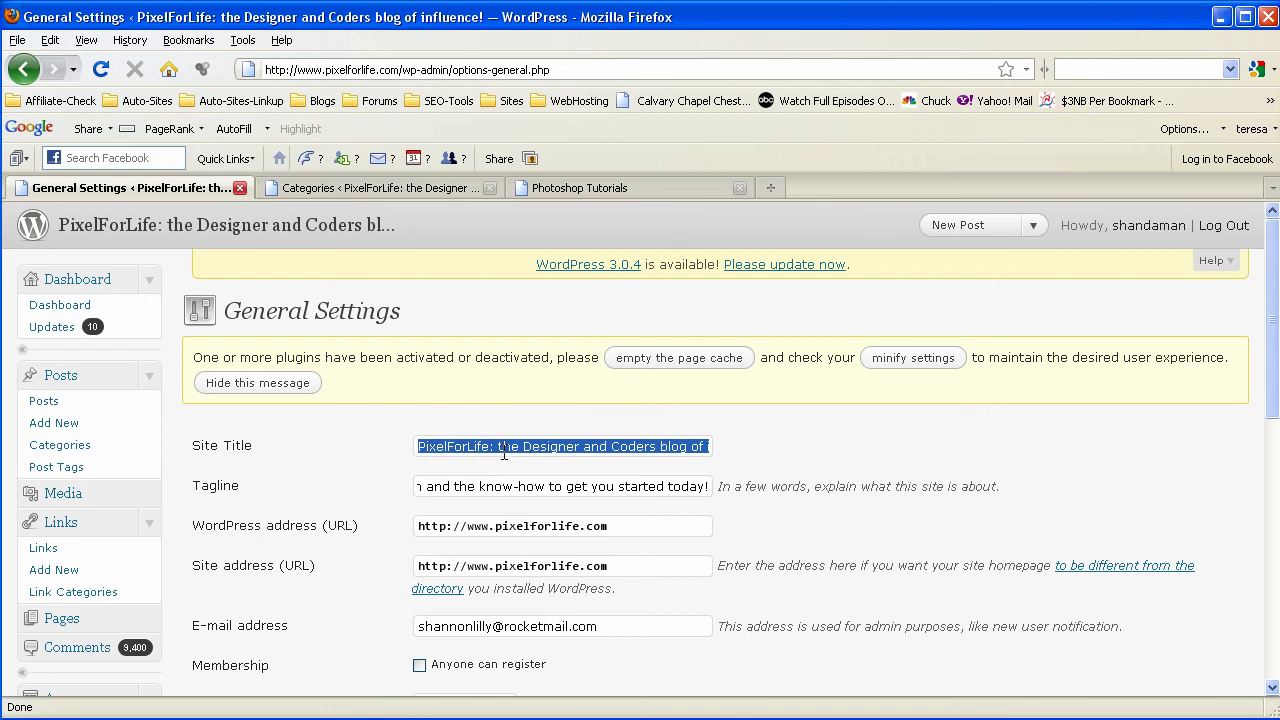
key(ctrl+v)
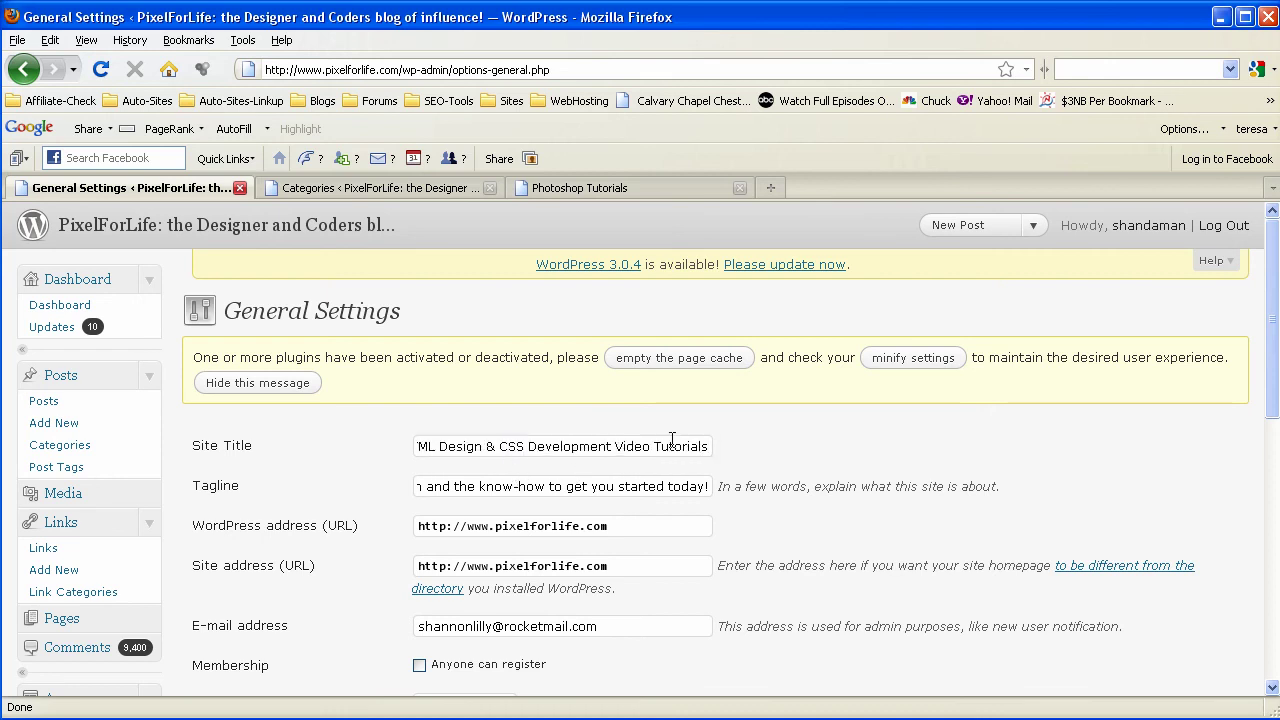
scroll(636, 435, down, 4)
scroll(620, 440, down, 7)
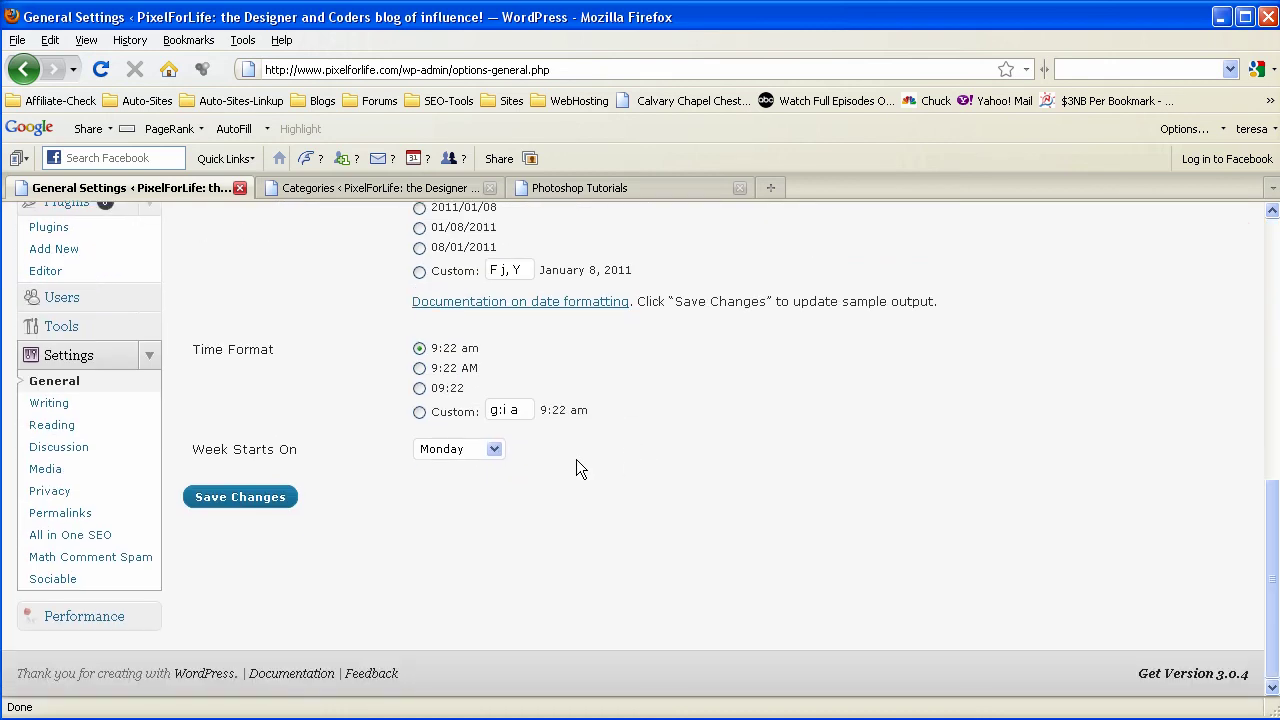
click(240, 496)
Open the blog's home page to check its page title and category list, and return to General Settings.
click(510, 186)
click(230, 287)
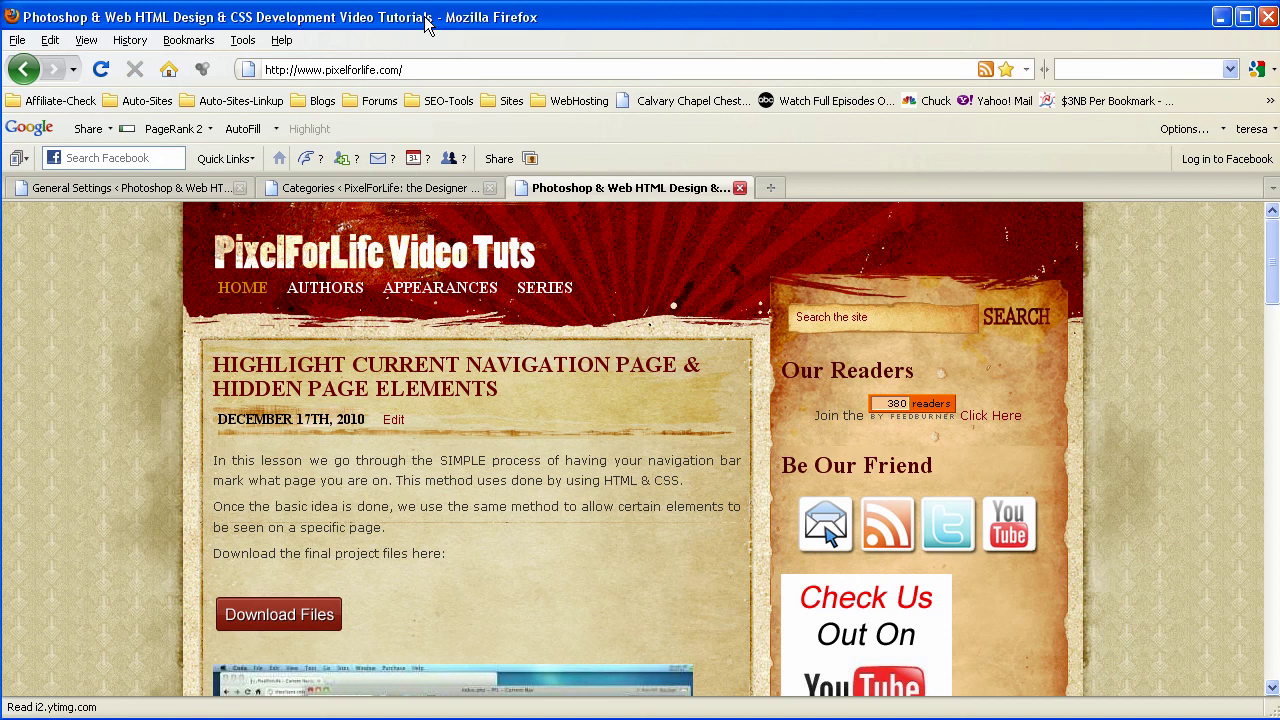
scroll(361, 299, down, 8)
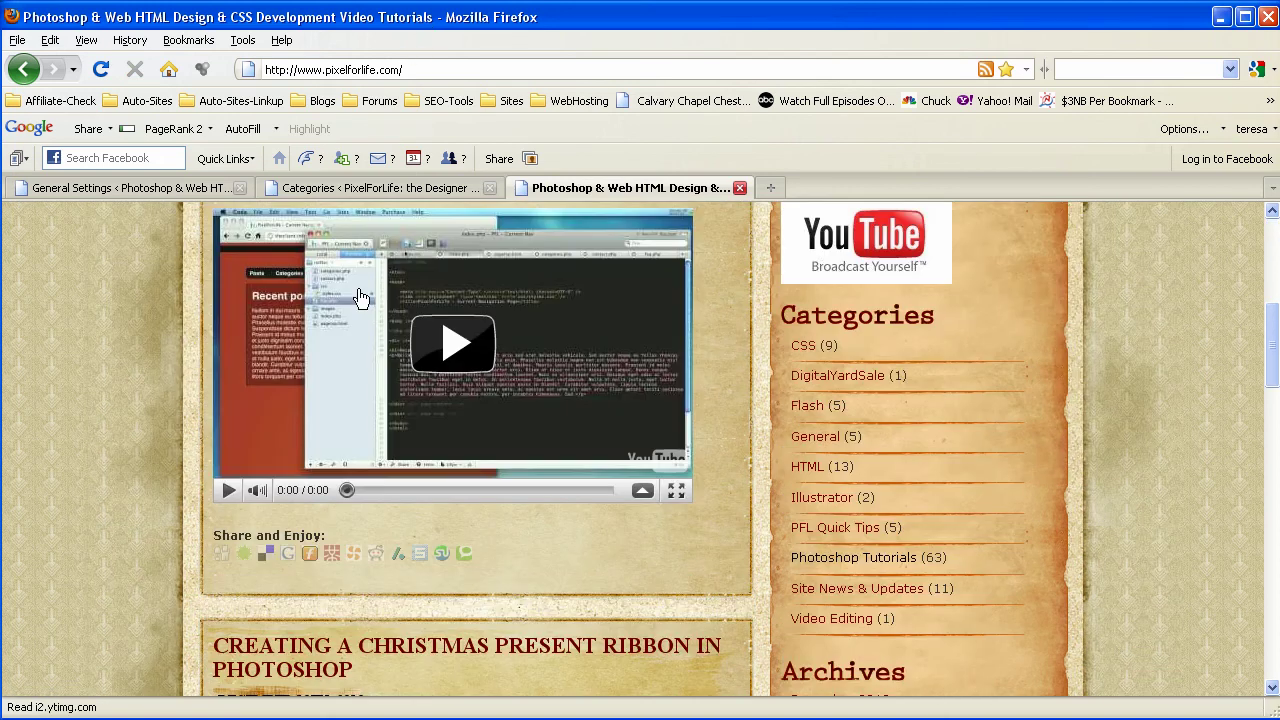
scroll(172, 506, up, 8)
click(367, 190)
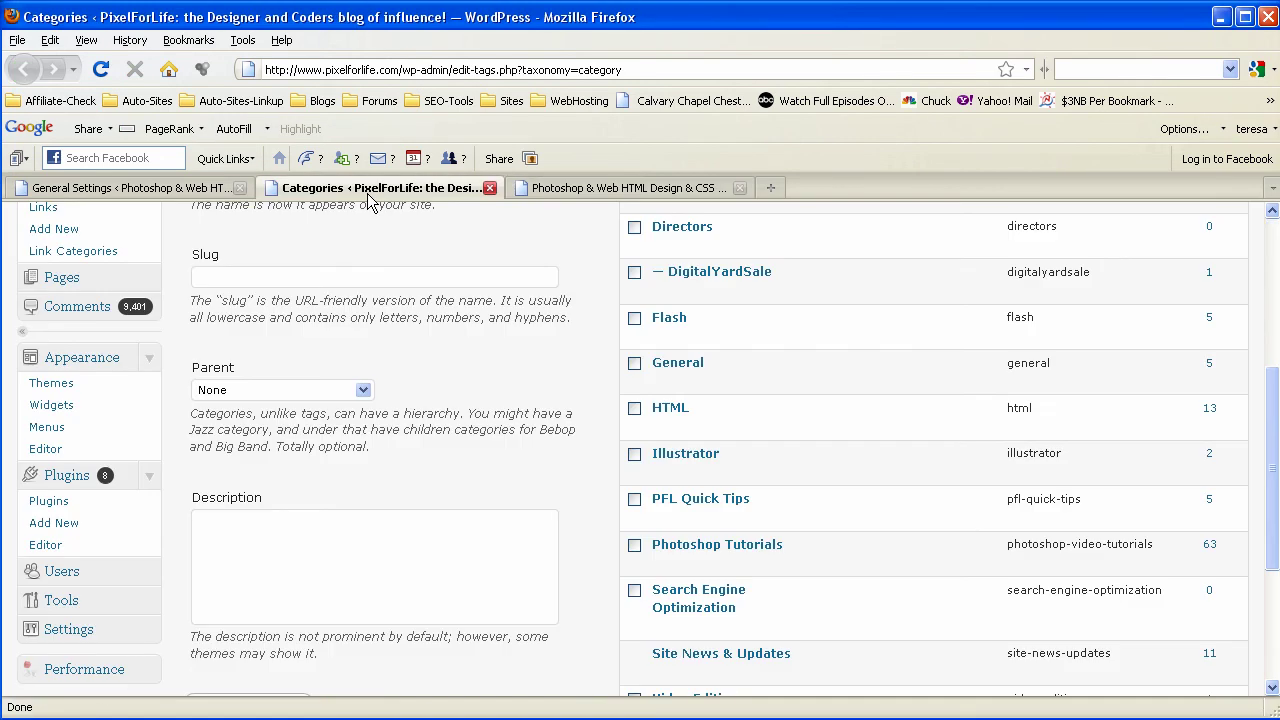
click(190, 190)
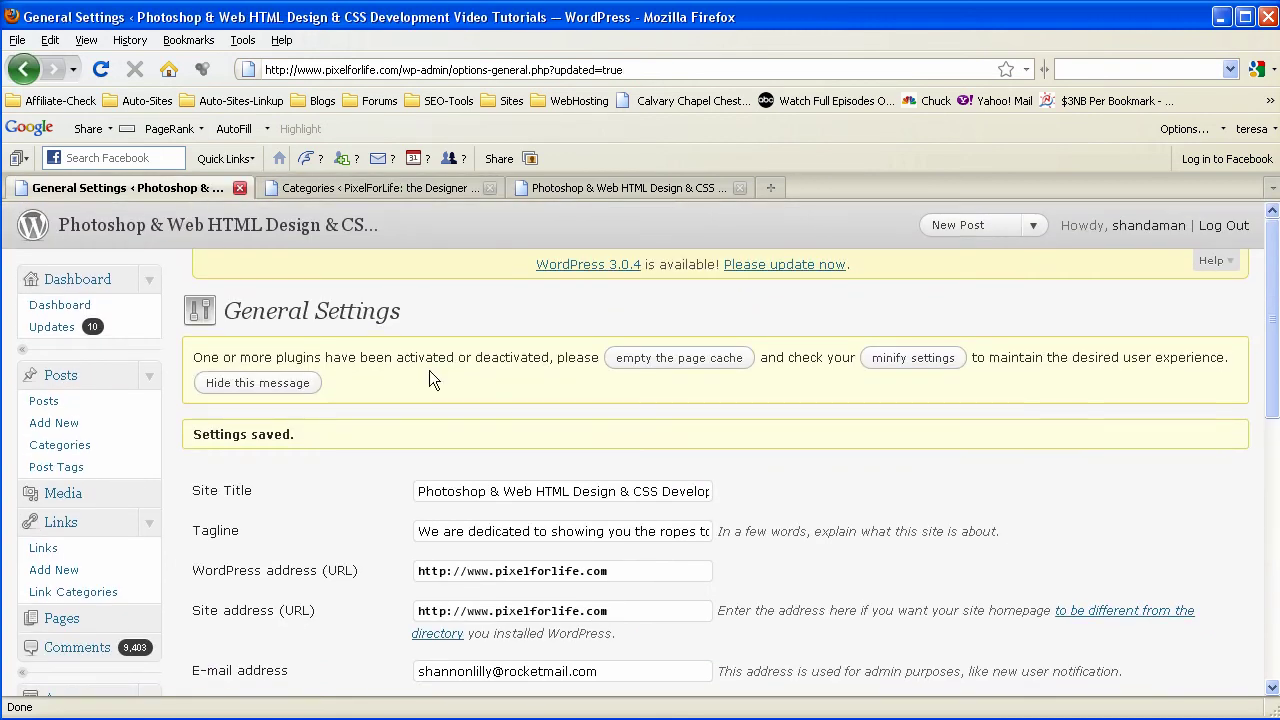